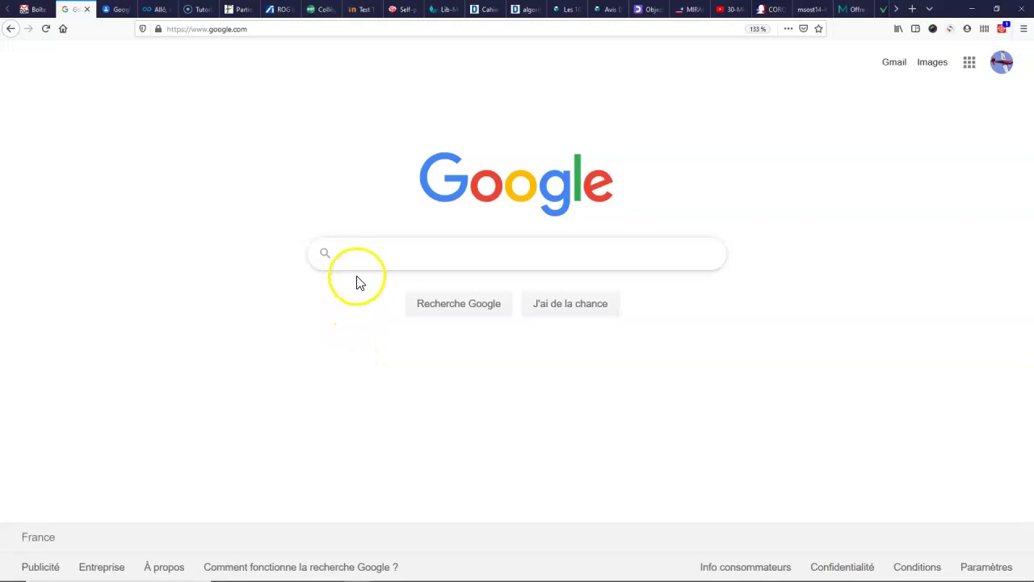
Step: Run a Google search for 'sketchup'
click(365, 256)
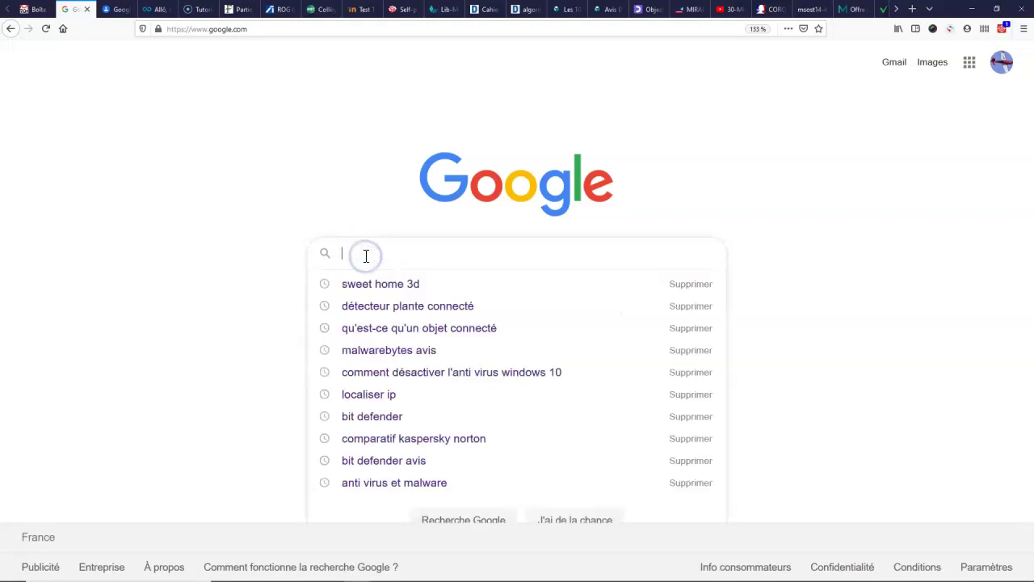
text(sketchup)
key(Return)
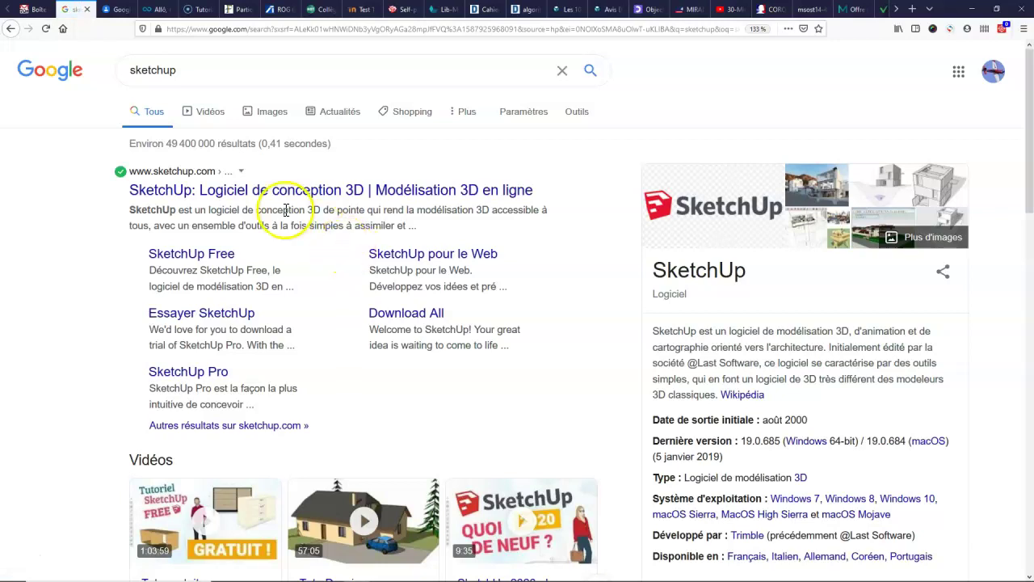
Step: Open the official SketchUp site and go to PRODUITS > Personnel > Forfaits et tarifs
click(242, 202)
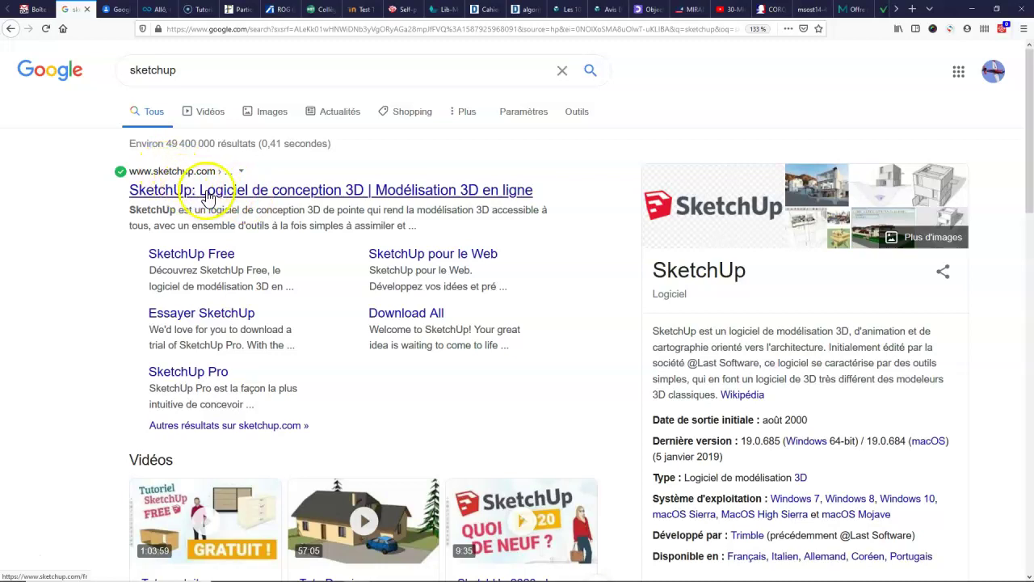
click(228, 196)
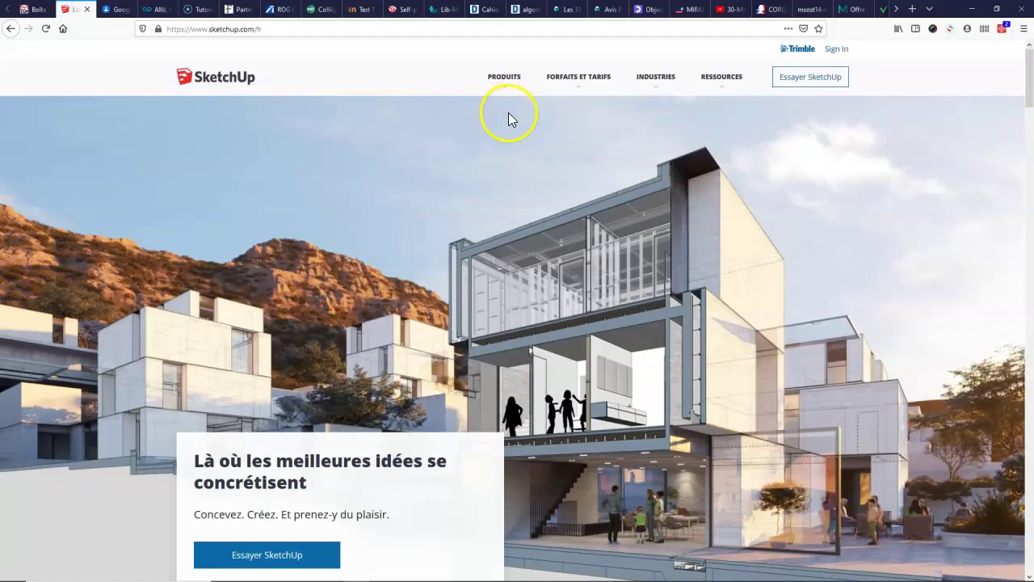
click(501, 88)
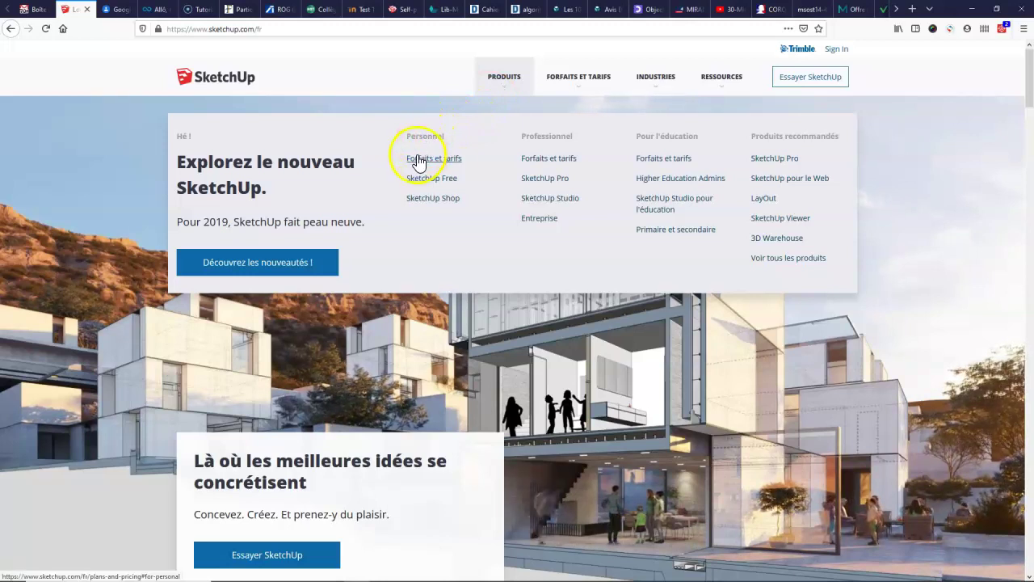
click(428, 165)
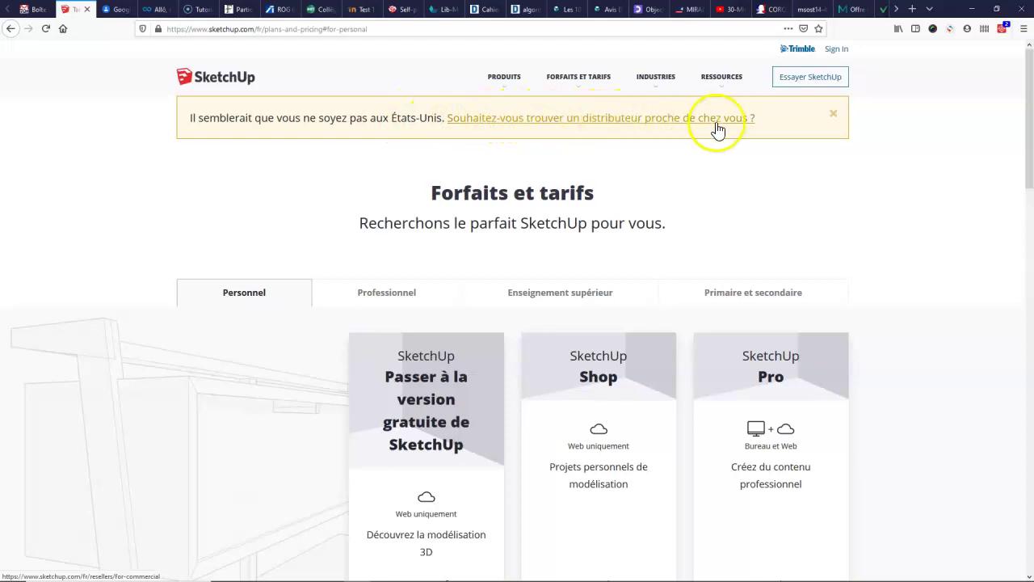
Step: Dismiss the location banner and scroll down to the free, Shop and Pro plan cards
click(835, 118)
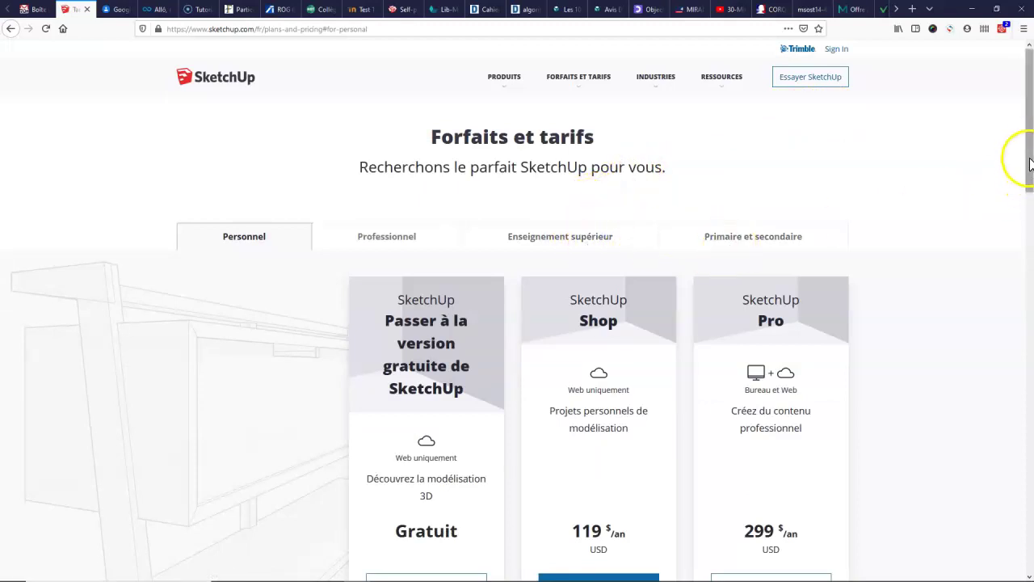
drag(1029, 156, 1029, 162)
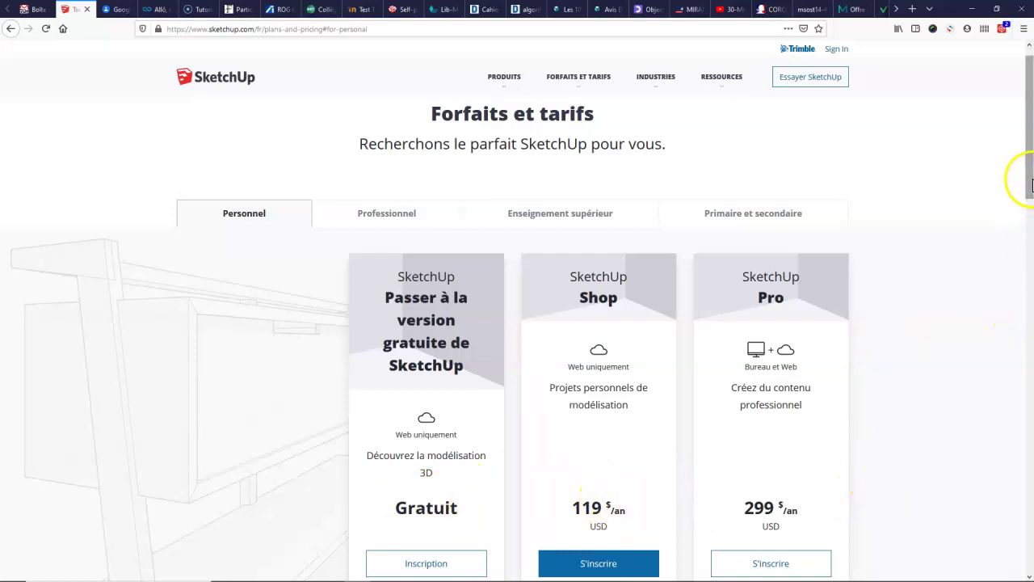
scroll(1031, 188, down, 2)
drag(1031, 186, 1029, 201)
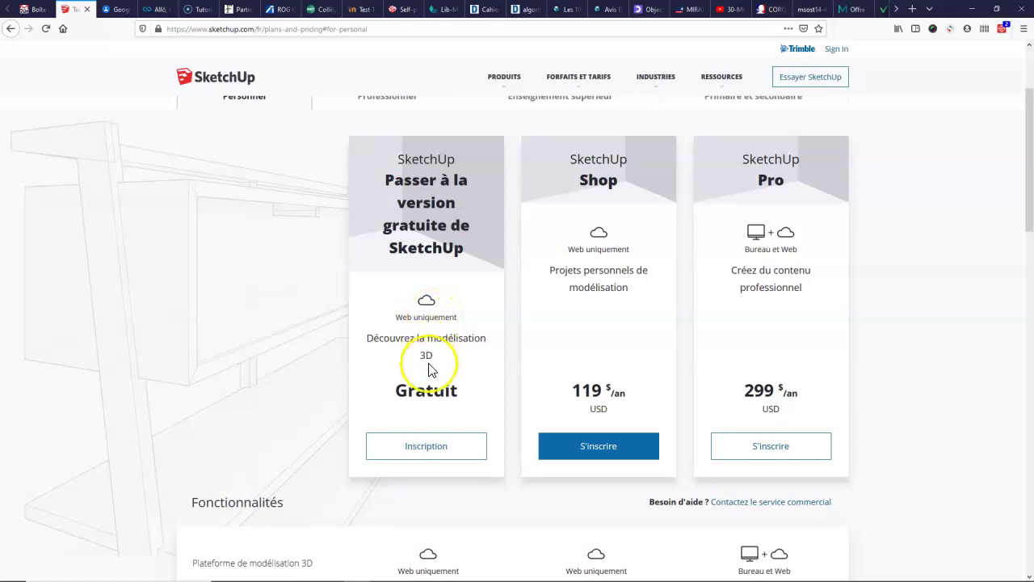
Step: Choose Inscription on the free plan, dismiss the cookie bar and submit the account e-mail address
click(423, 452)
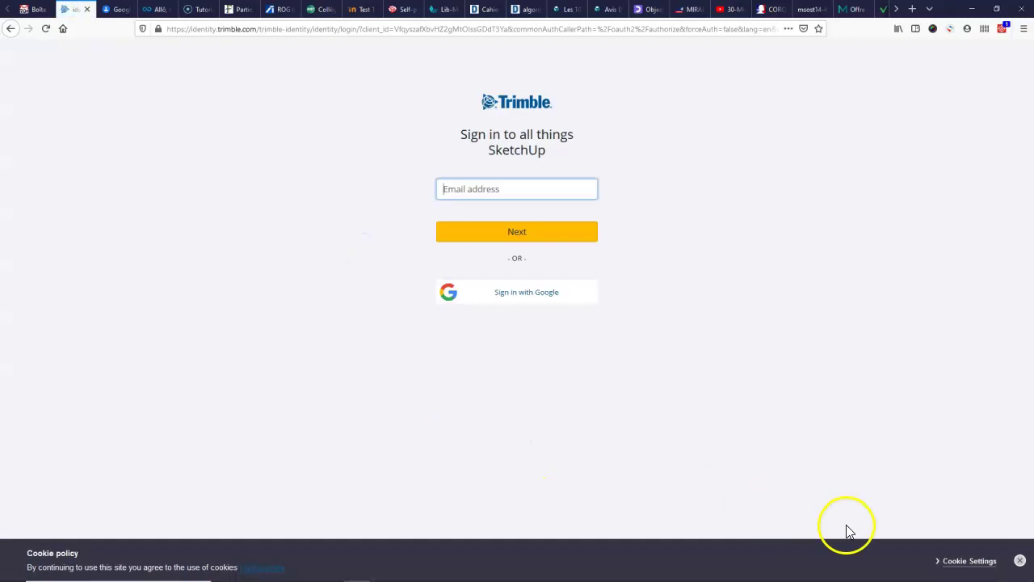
click(1021, 561)
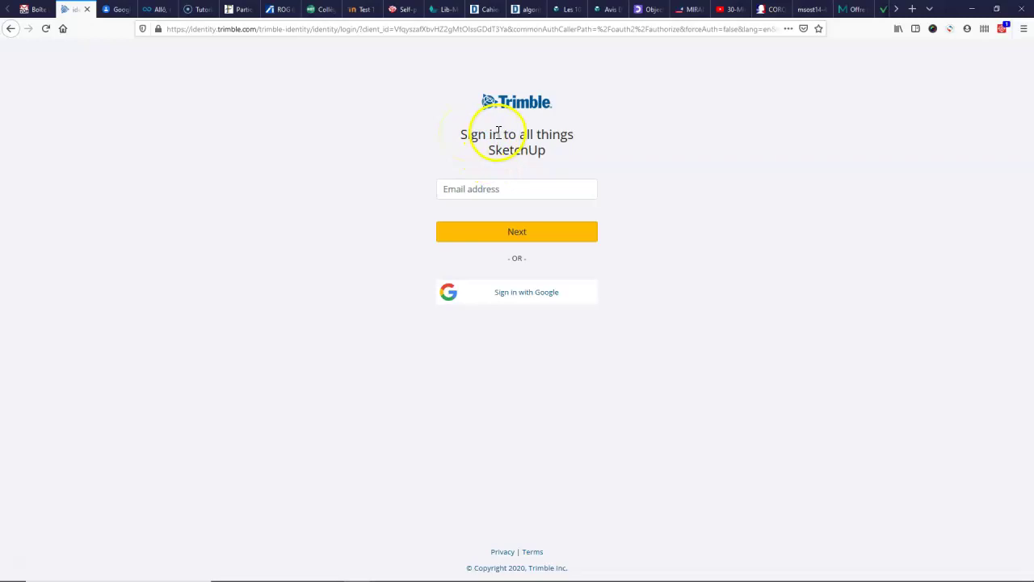
click(484, 190)
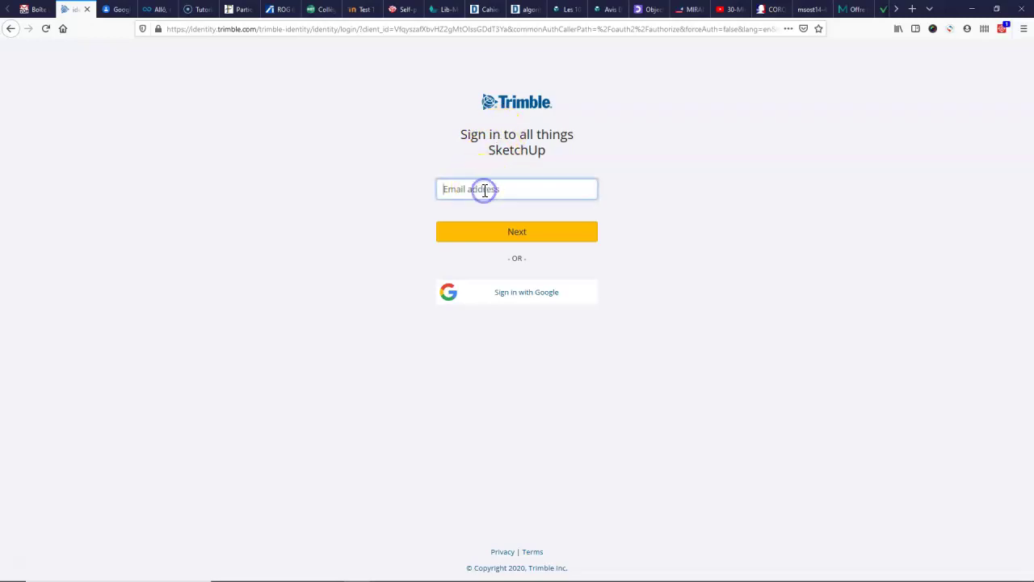
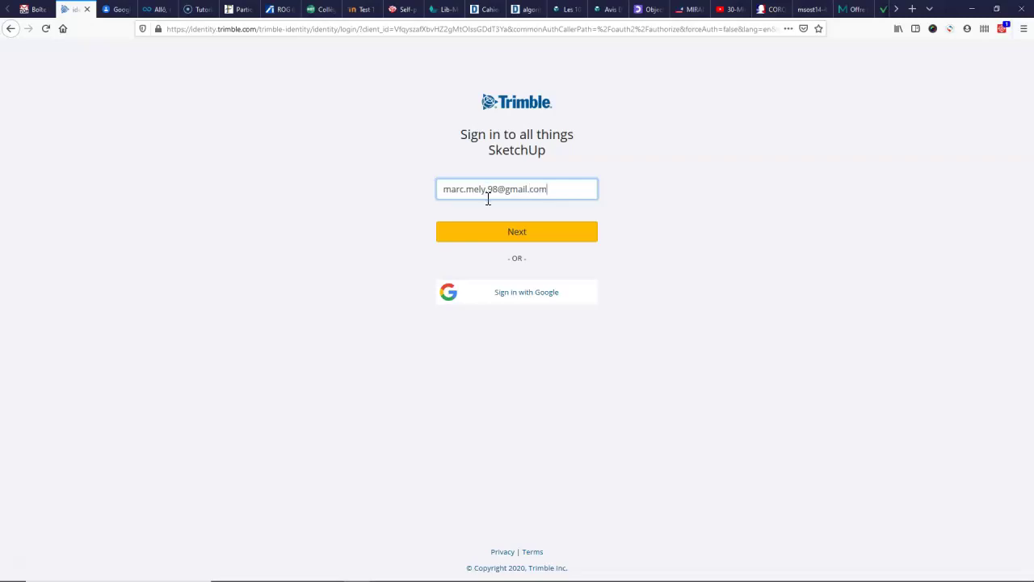
click(517, 233)
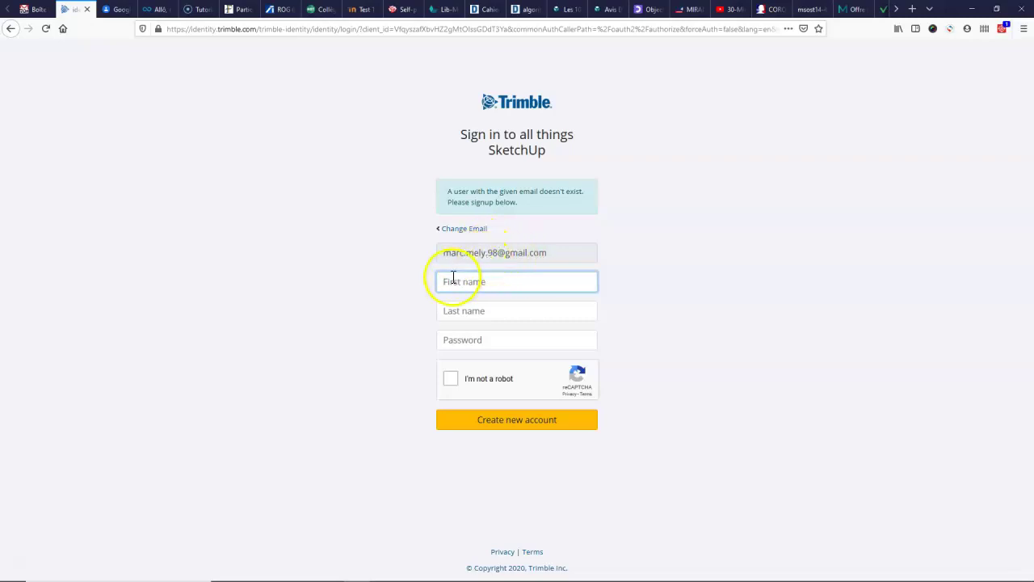
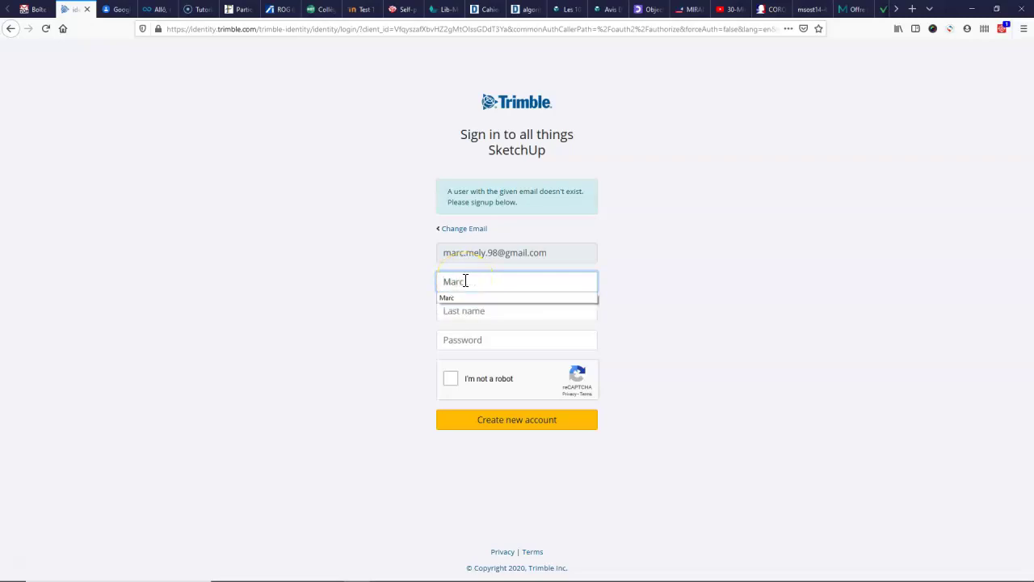
Step: Enter the account holder's first name and last name in the signup form
key(Tab)
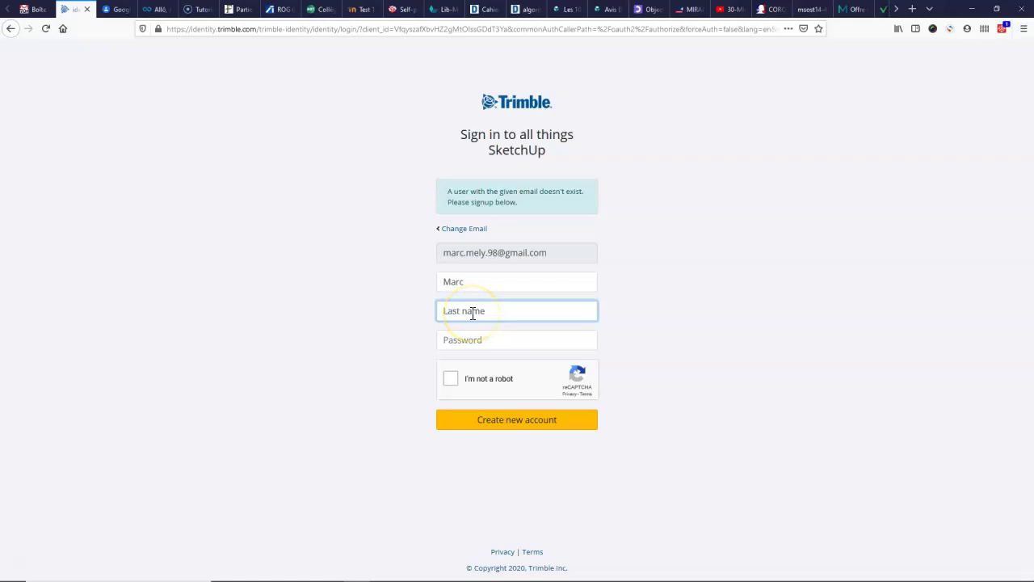
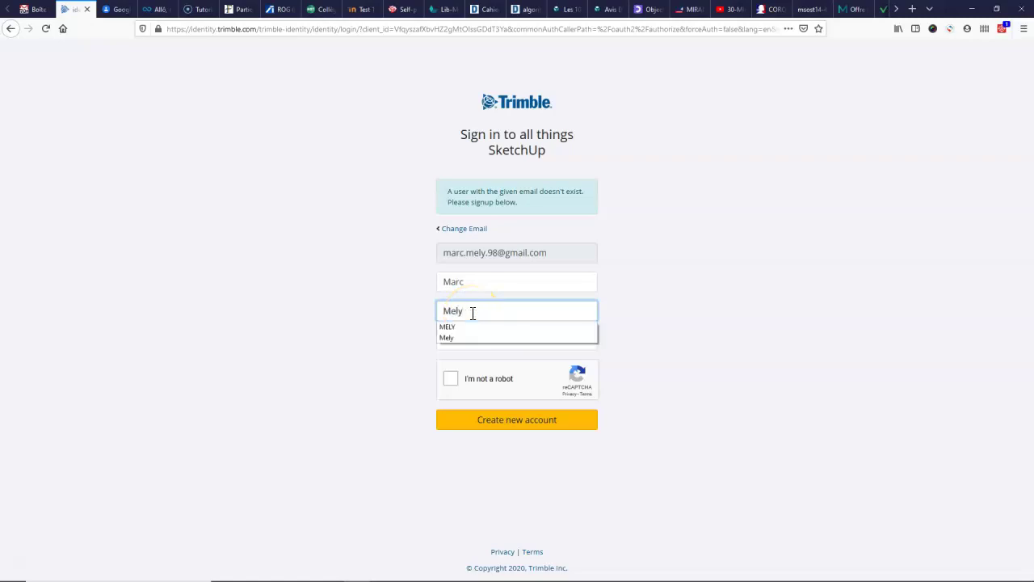
key(Tab)
Step: Paste the account password, tick 'I'm not a robot' and create the new account
click(455, 338)
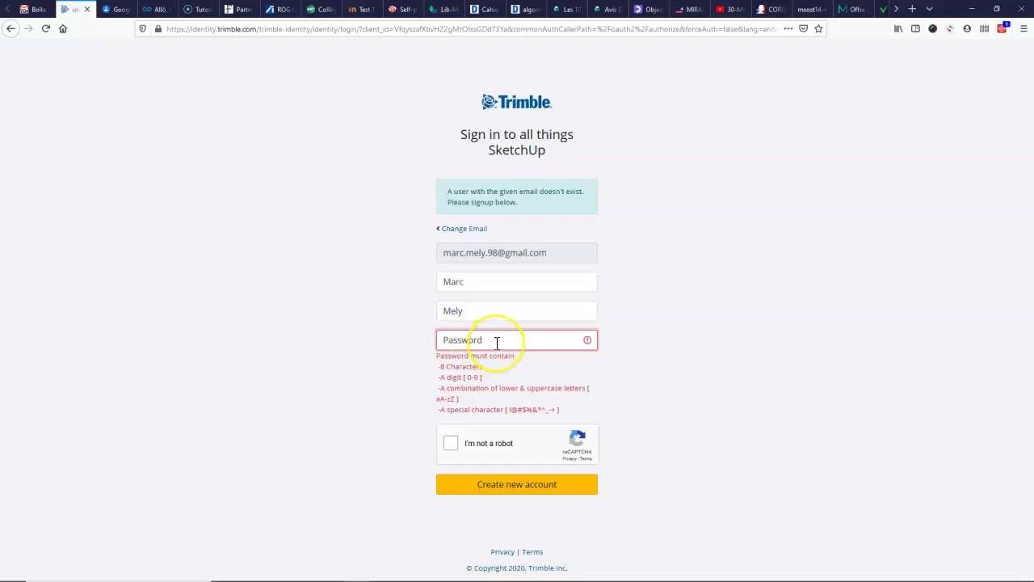
click(474, 356)
click(470, 377)
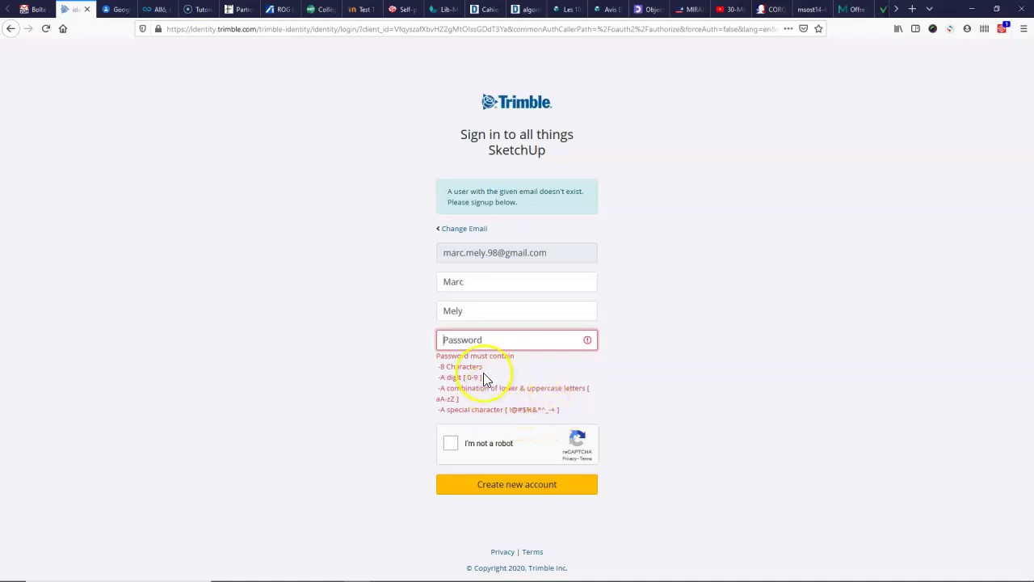
click(467, 341)
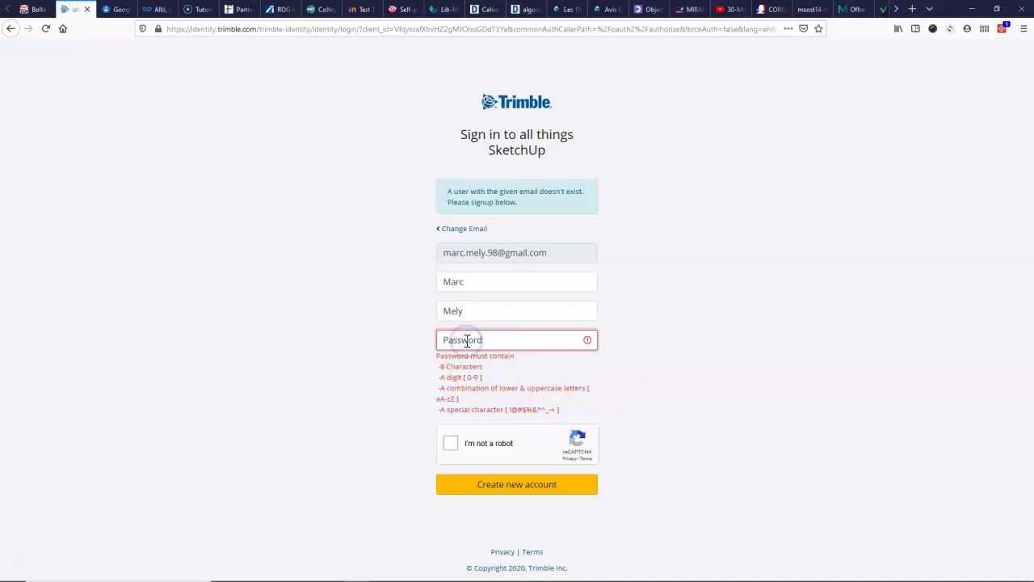
key(ctrl+v)
click(451, 378)
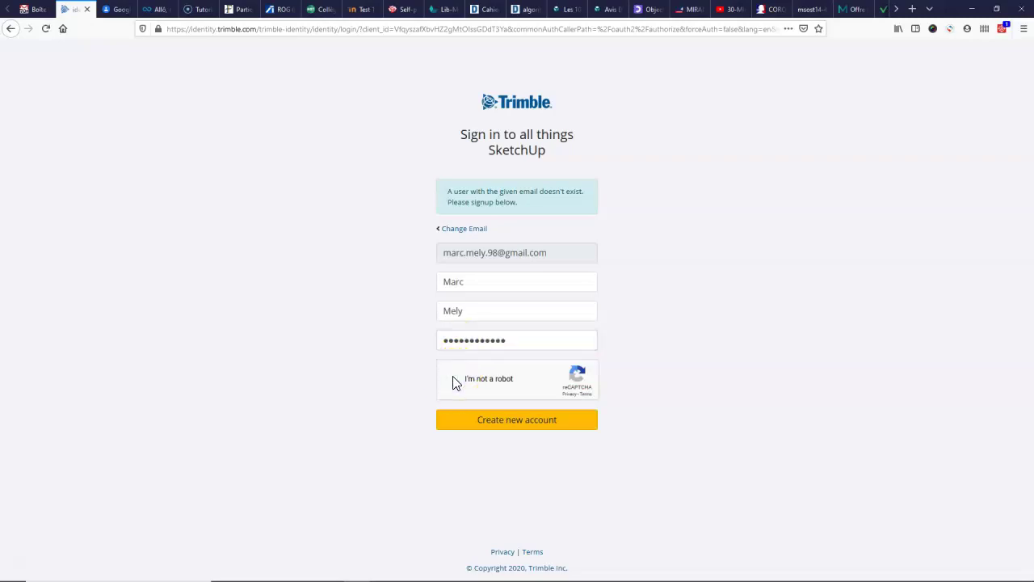
click(517, 424)
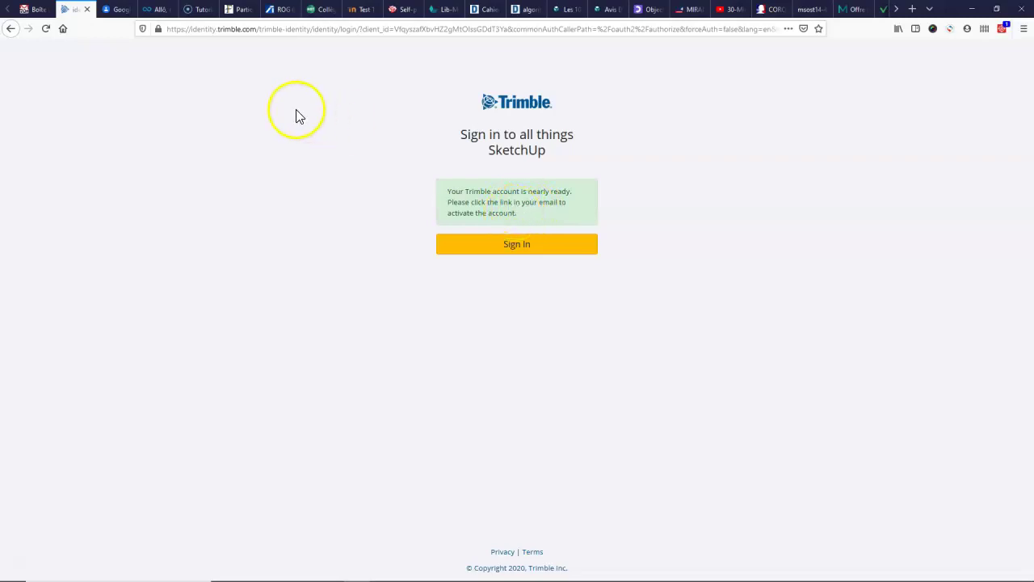
Step: Activate the account from the Trimble Account Creation Notification e-mail in Gmail's Notifications tab
click(206, 116)
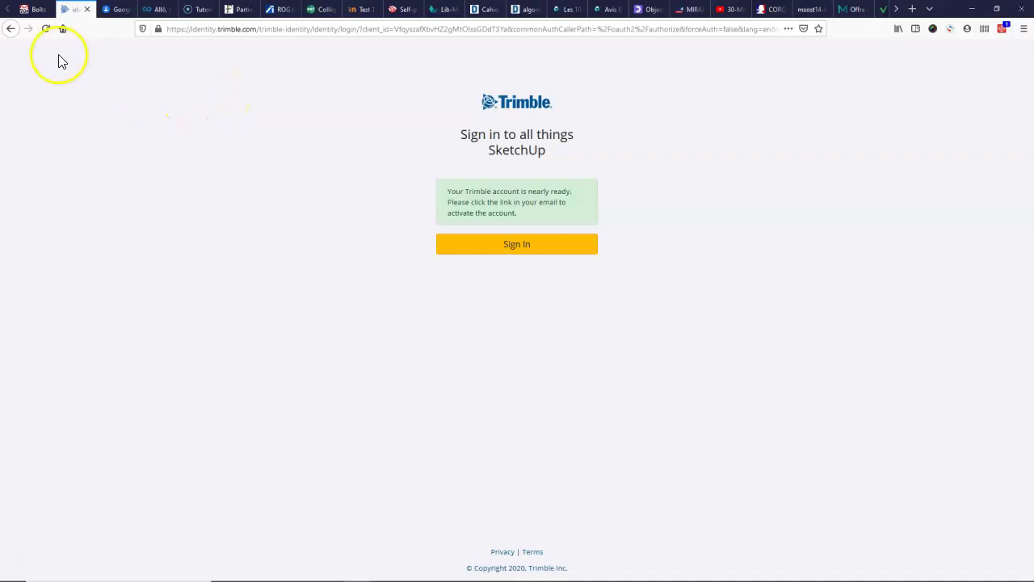
click(34, 9)
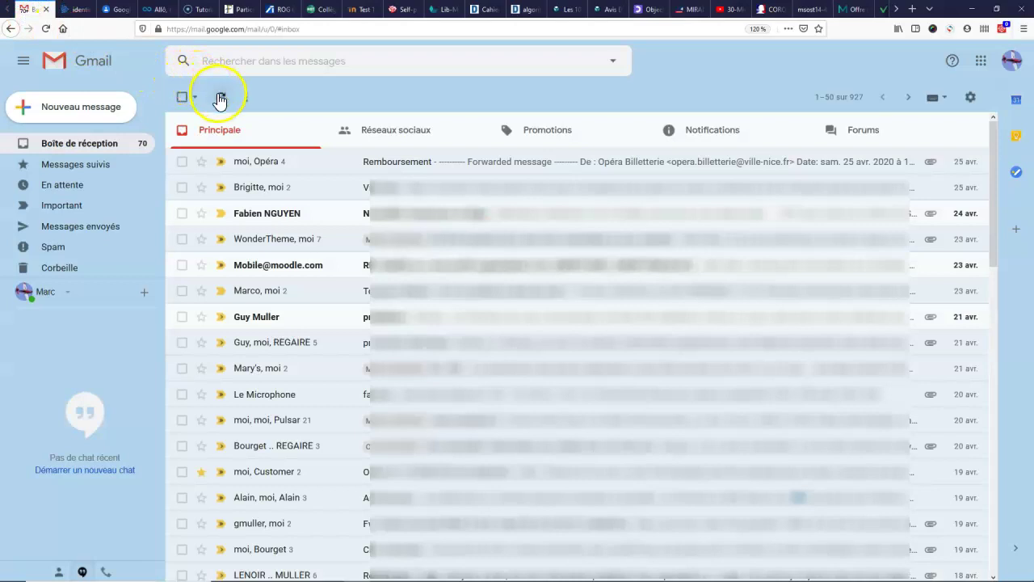
click(221, 99)
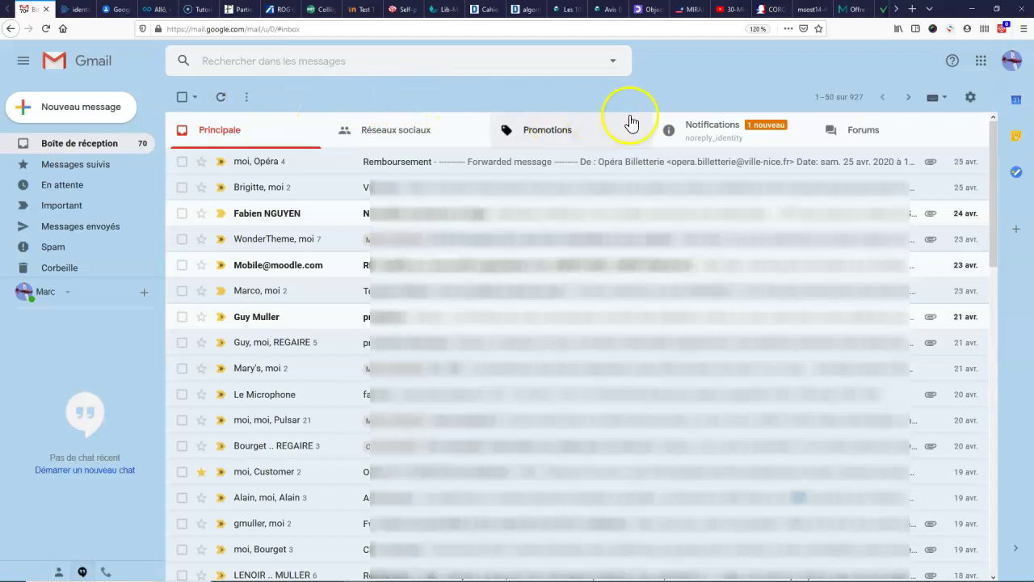
click(714, 135)
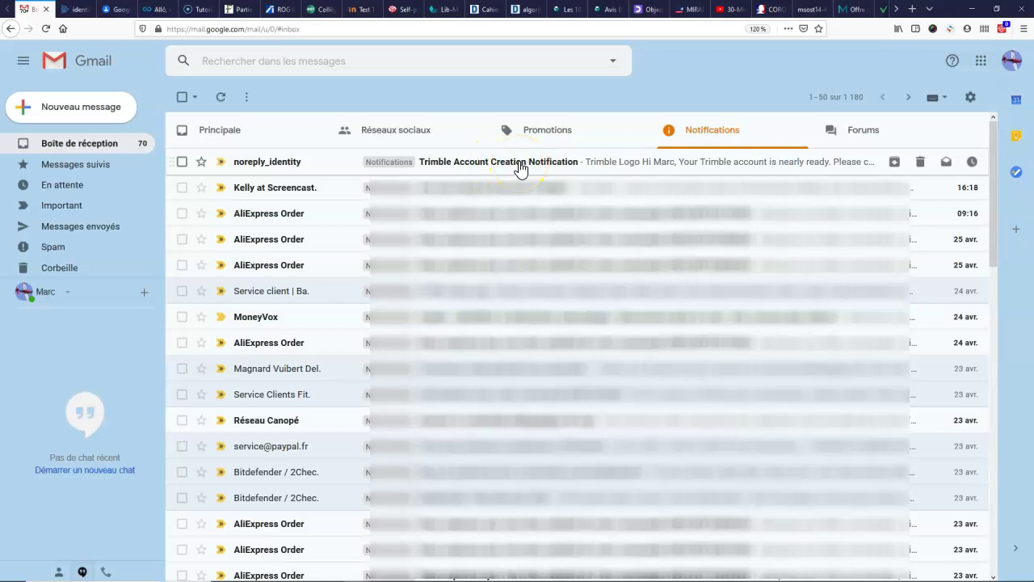
click(519, 168)
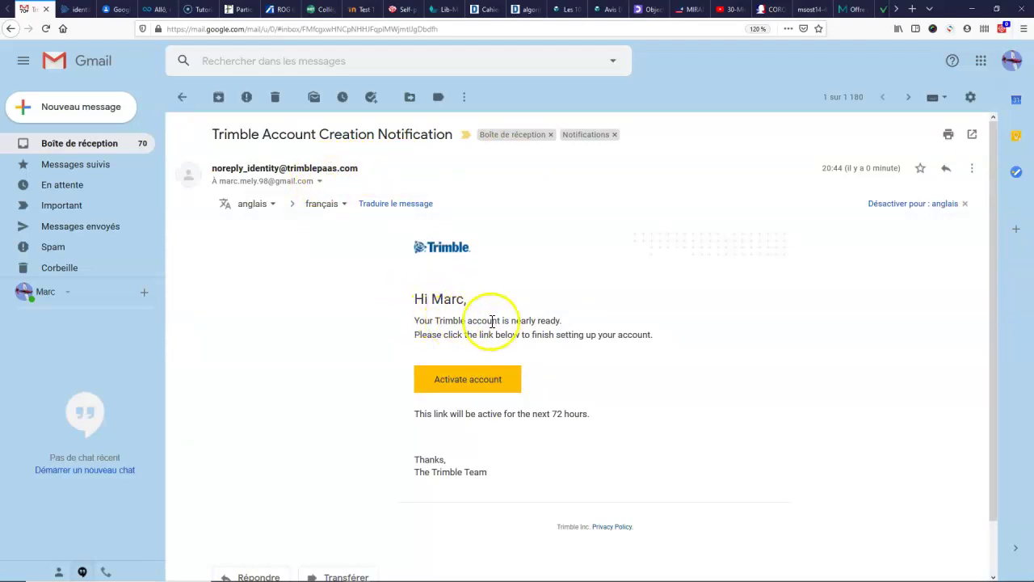
click(473, 387)
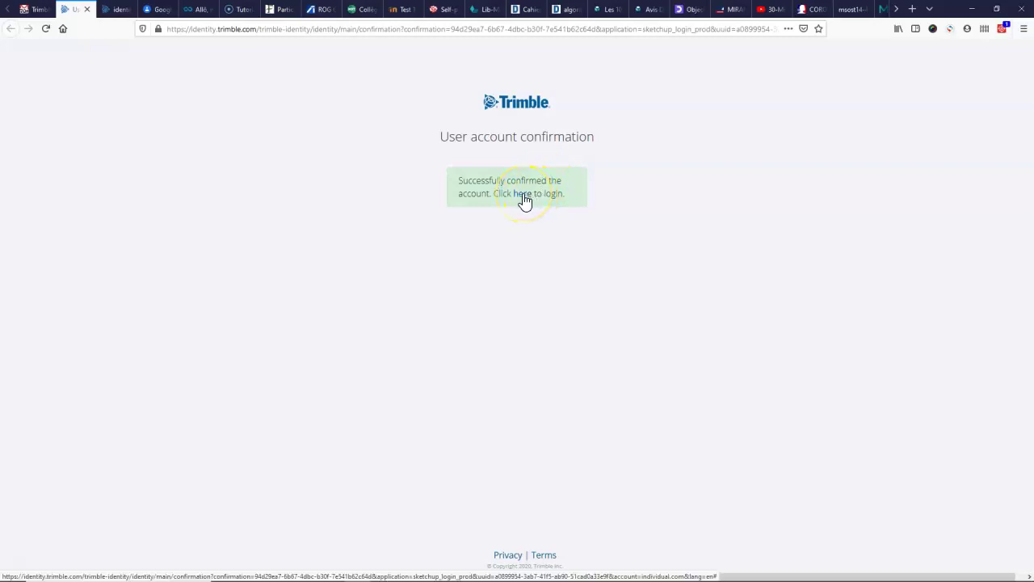
Step: Log in to SketchUp with the prefilled e-mail and the new account's password
click(522, 194)
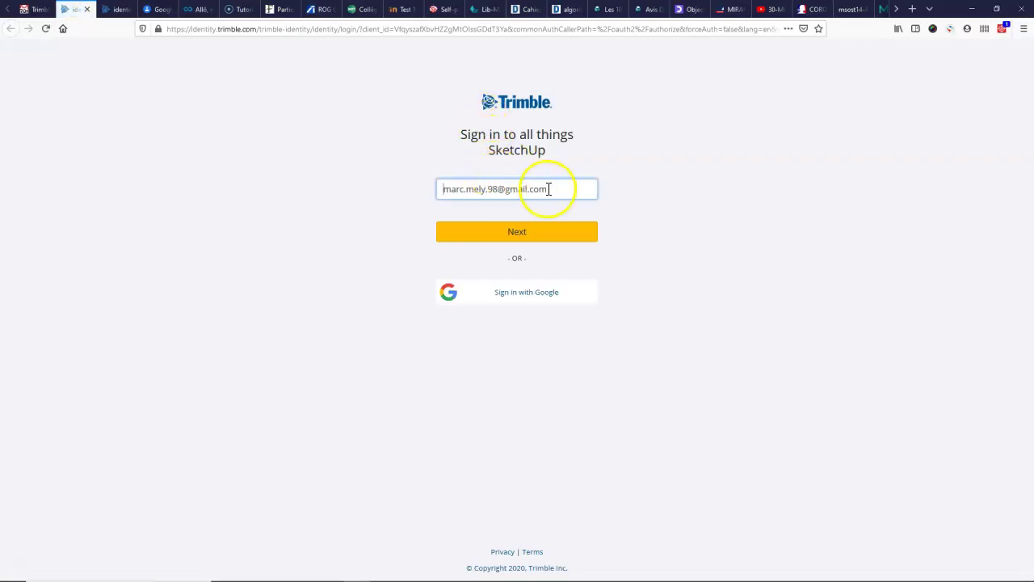
click(516, 233)
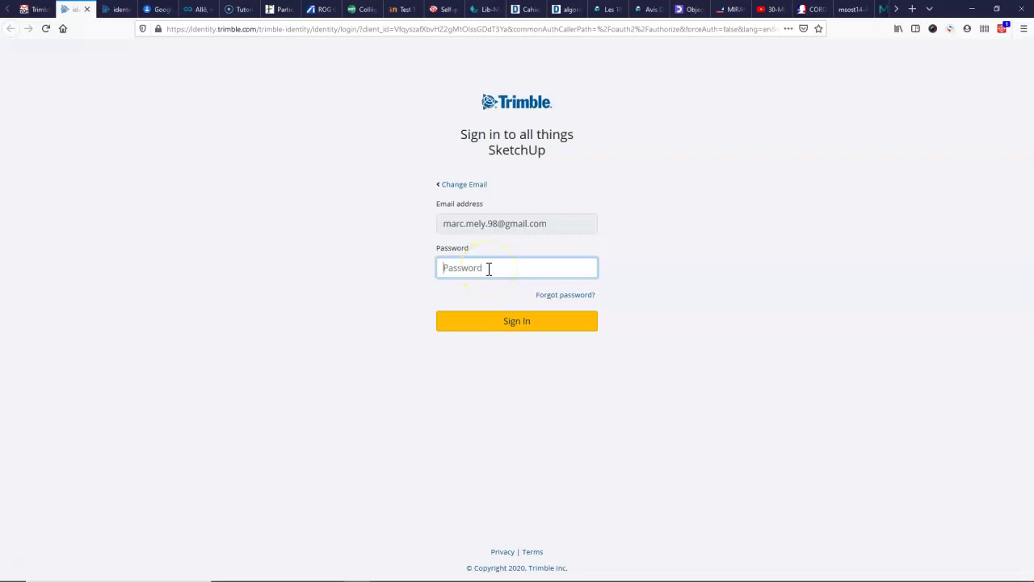
click(512, 324)
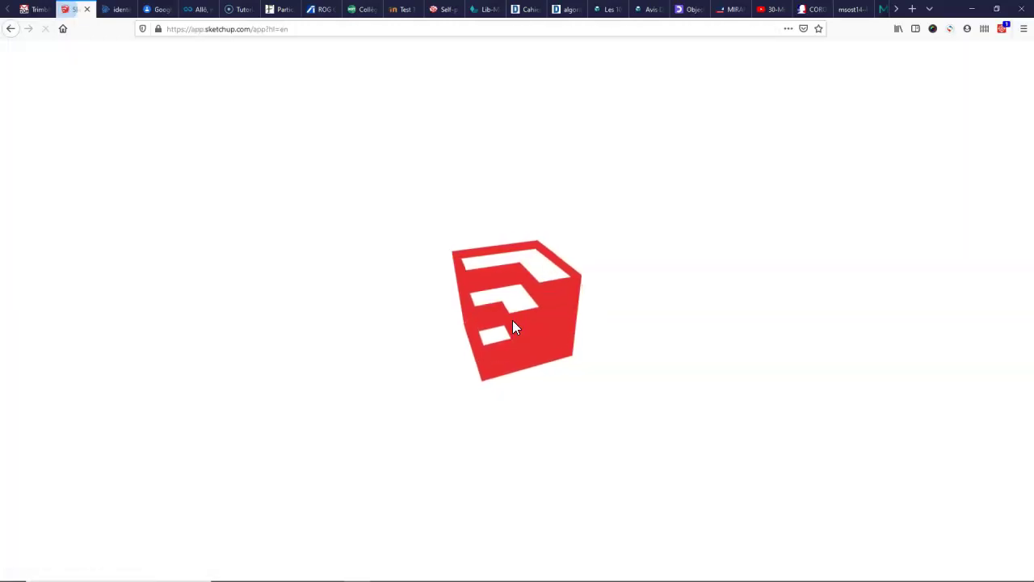
Step: Tick 'I agree. Let's get going' in the Before You Start dialog and confirm with OK
mouse_move(512, 320)
mouse_down()
mouse_move(527, 293)
mouse_move(518, 287)
mouse_move(505, 319)
mouse_move(634, 259)
mouse_up()
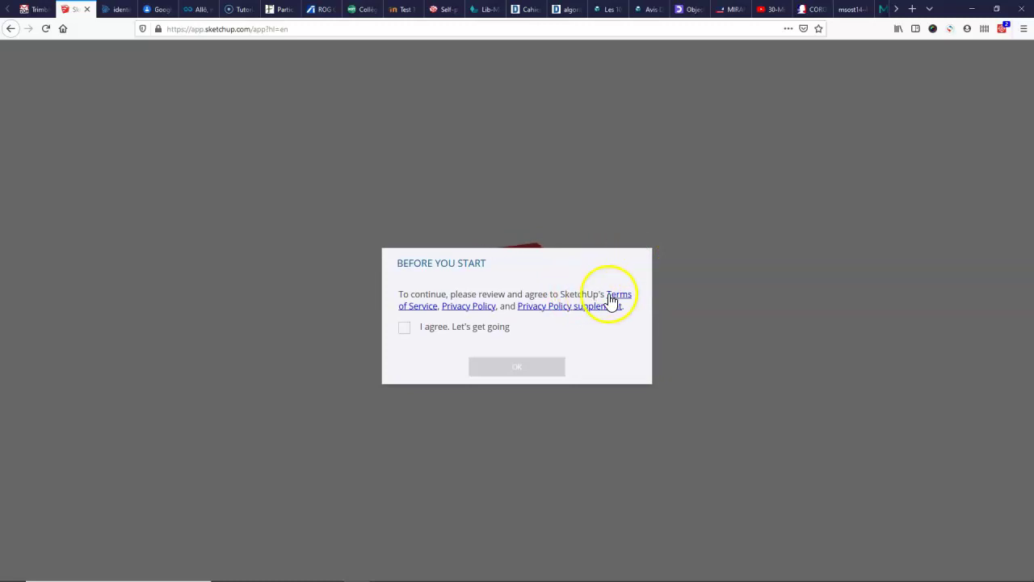
click(405, 330)
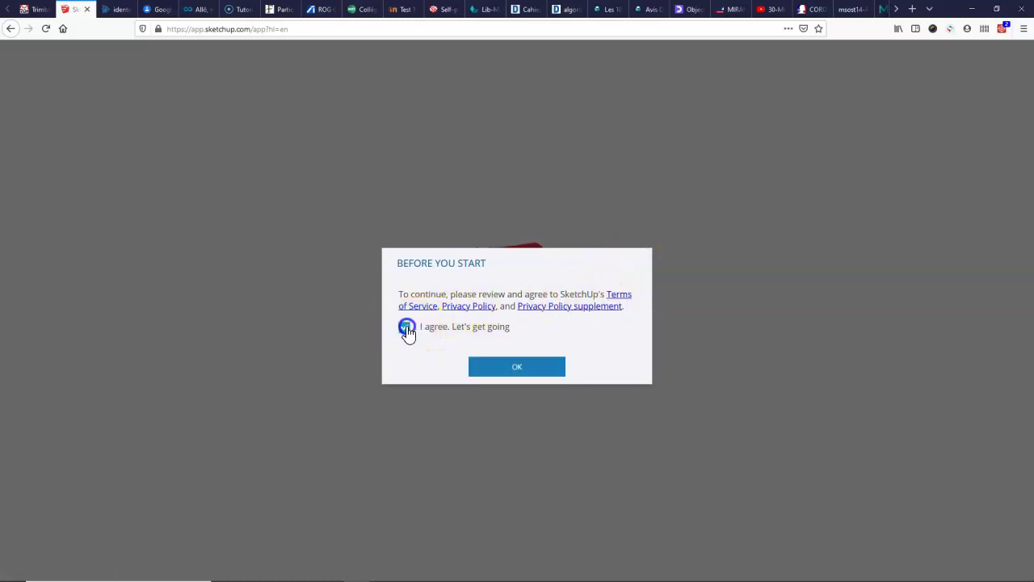
click(517, 368)
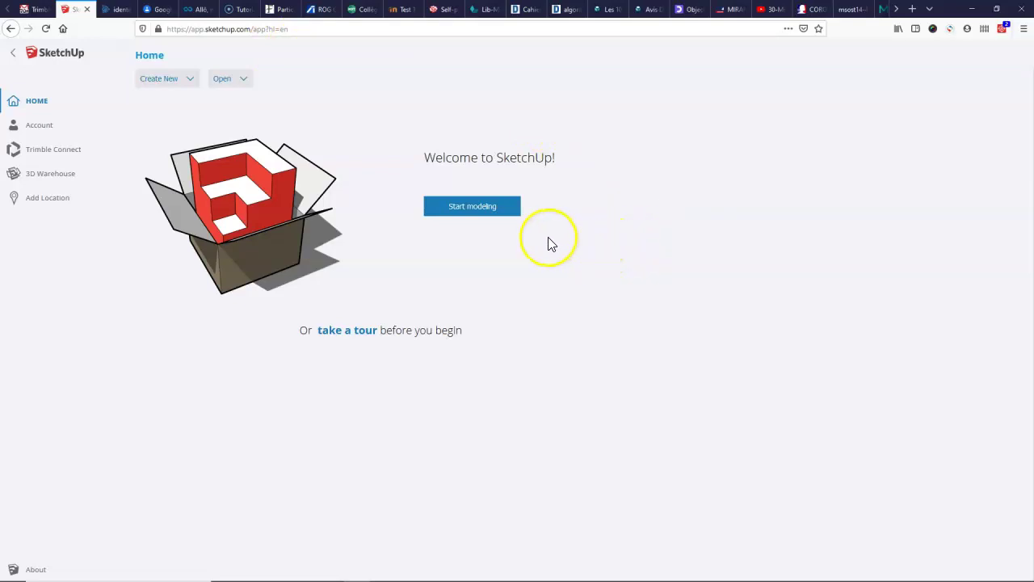
Step: Launch the 3D modeller via Start modeling on the Welcome to SketchUp page
click(482, 208)
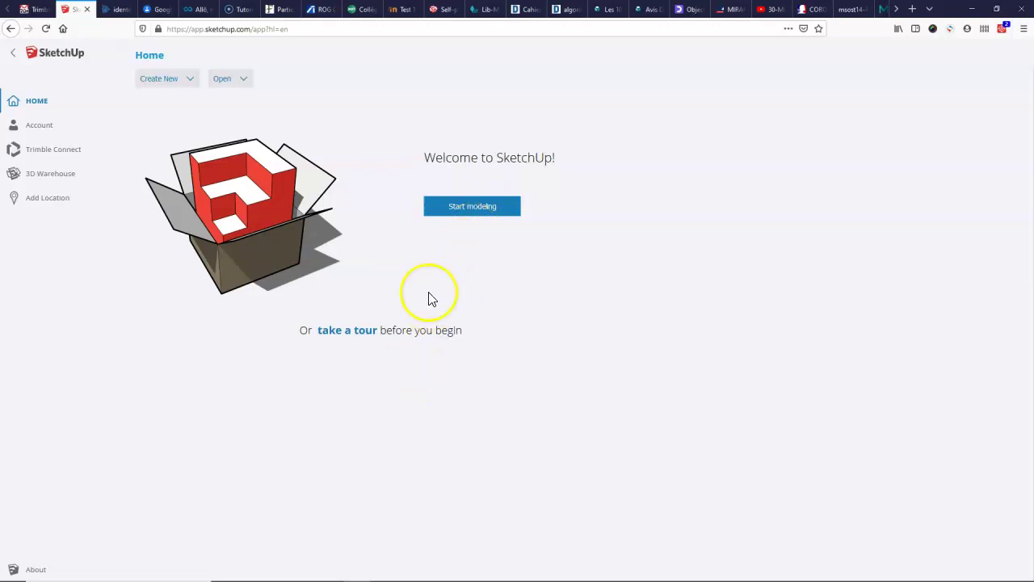
click(472, 212)
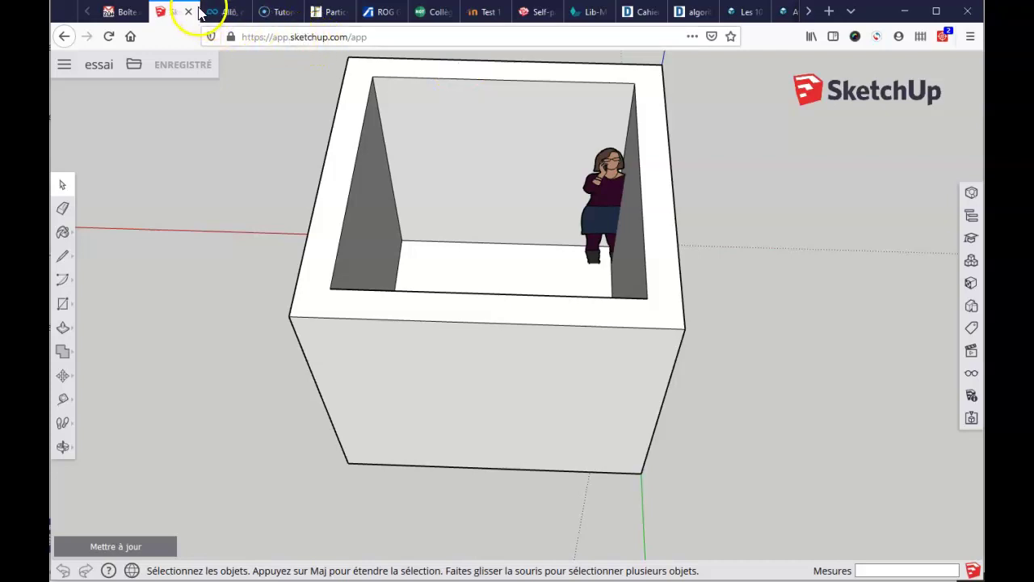
Step: Open Google Contacts from the Google apps grid in Gmail
click(125, 13)
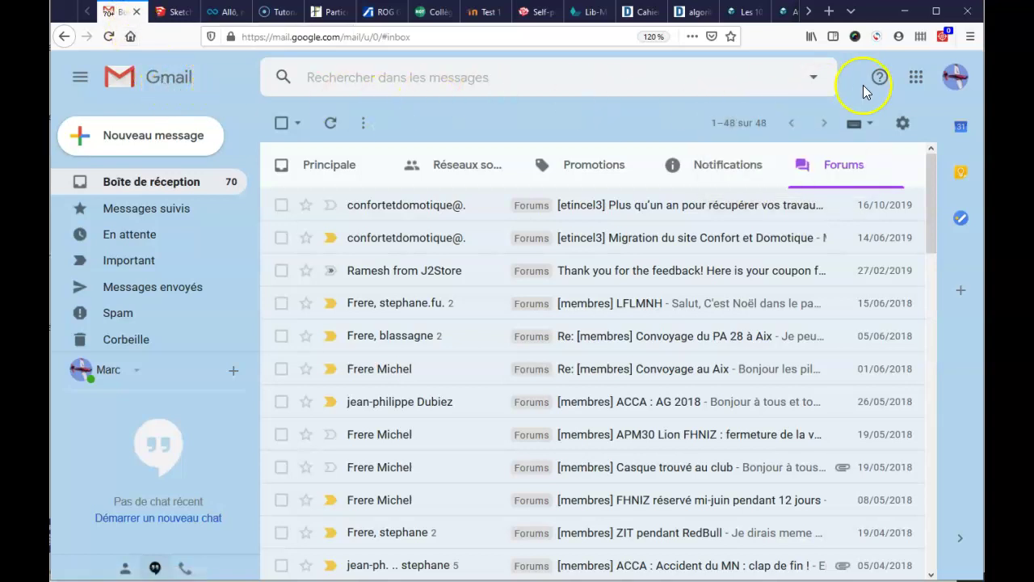
click(916, 78)
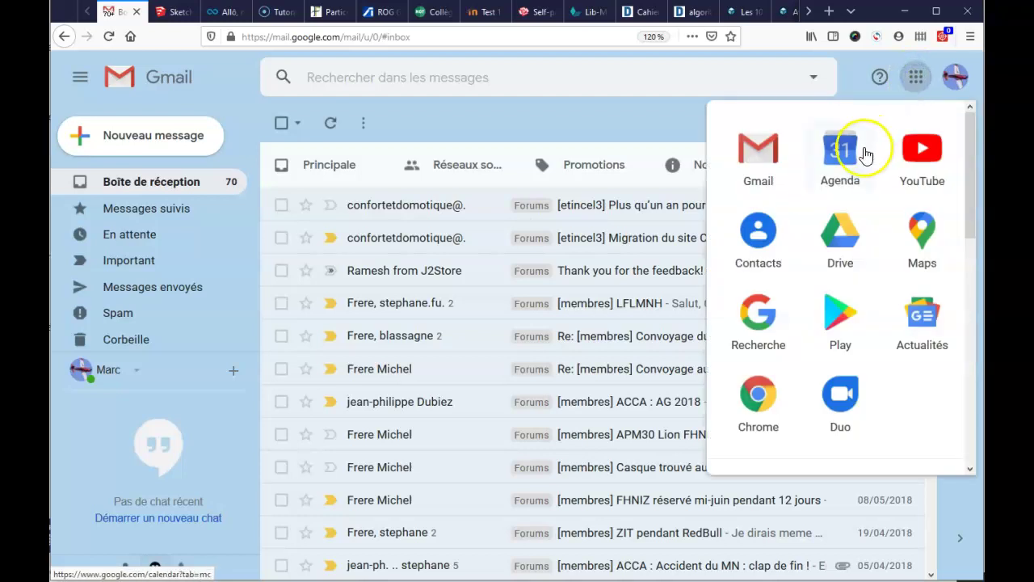
click(759, 234)
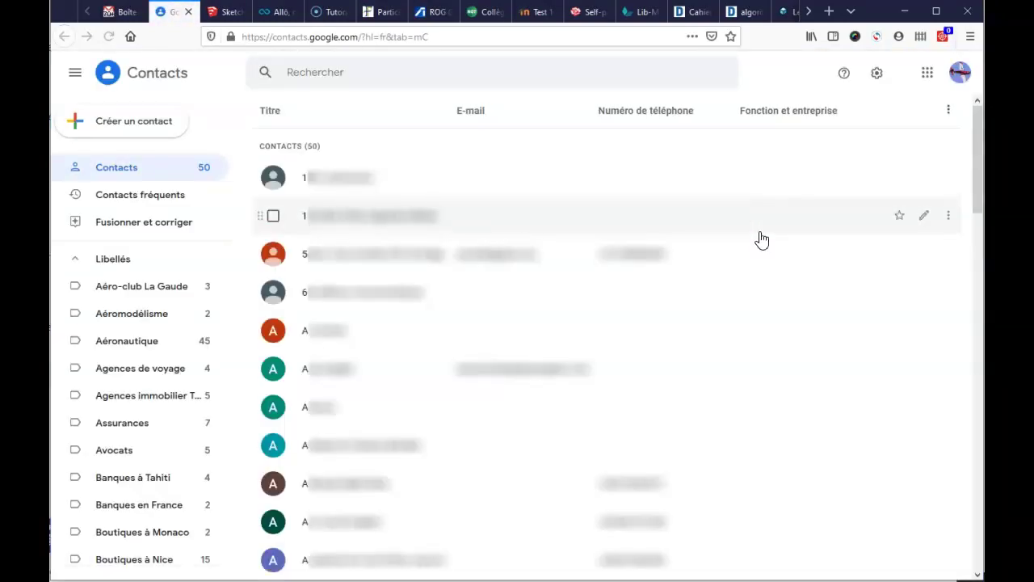
Step: Create a new contact named Sketchup and enter the login e-mail in its Notes
click(103, 125)
click(126, 125)
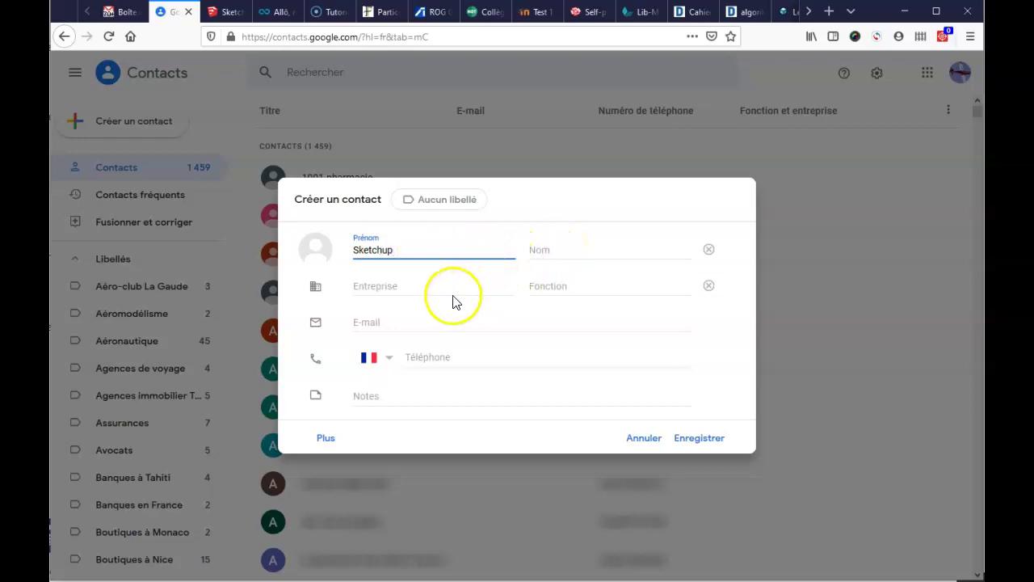
click(376, 396)
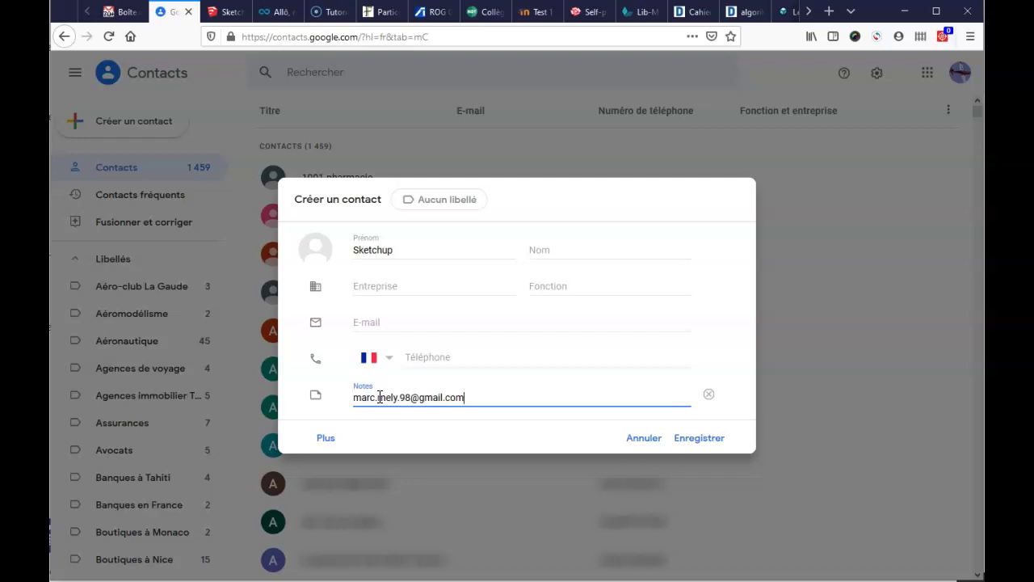
key(Return)
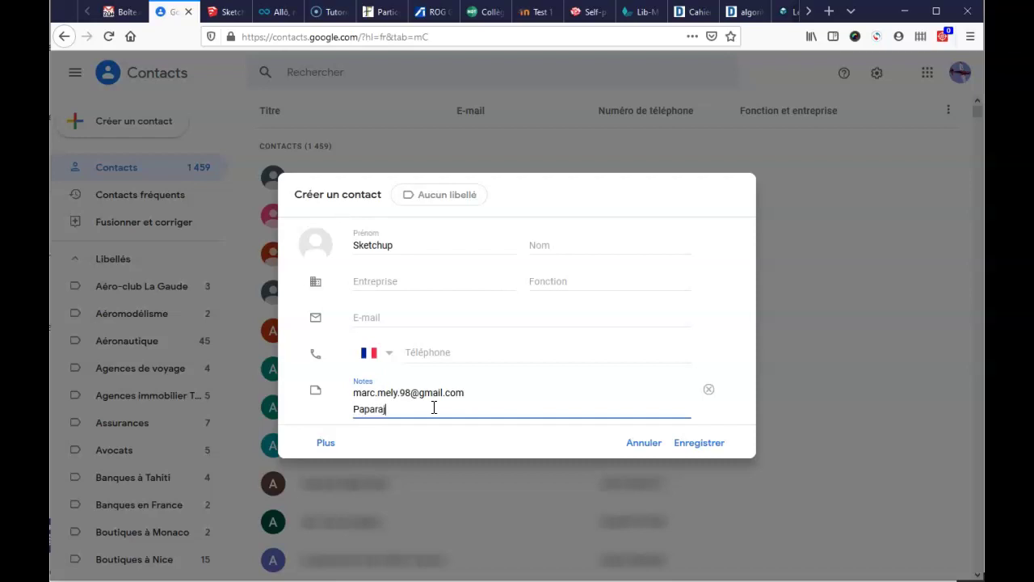
key(BackSpace)
key(BackSpace)
key(BackSpace)
key(BackSpace)
key(BackSpace)
key(BackSpace)
key(BackSpace)
key(BackSpace)
key(BackSpace)
Step: Expand the new contact's extra fields, focus the empty Site Web field, then switch to the SketchUp tab
click(324, 446)
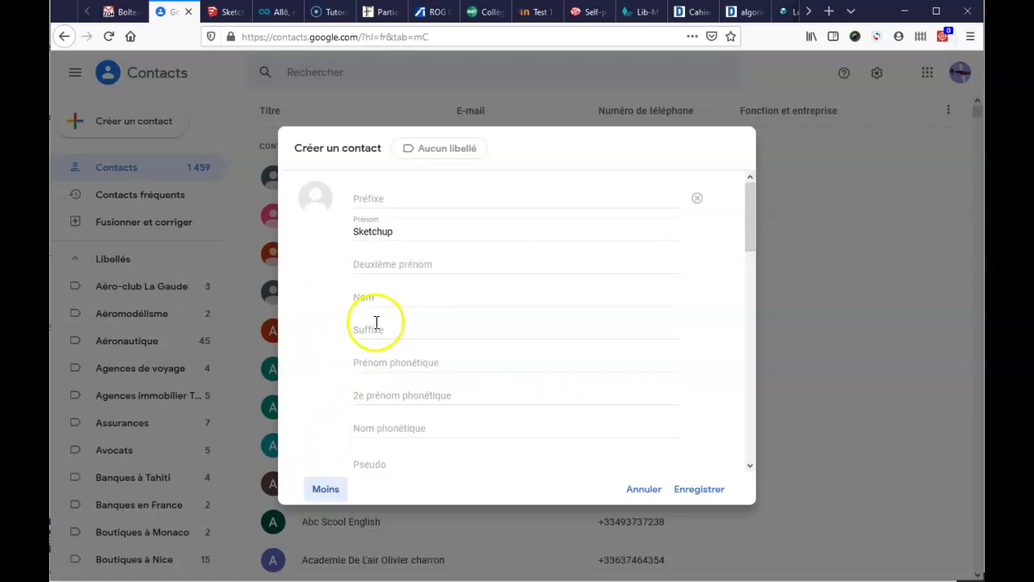
click(752, 233)
drag(752, 234, 749, 394)
click(377, 314)
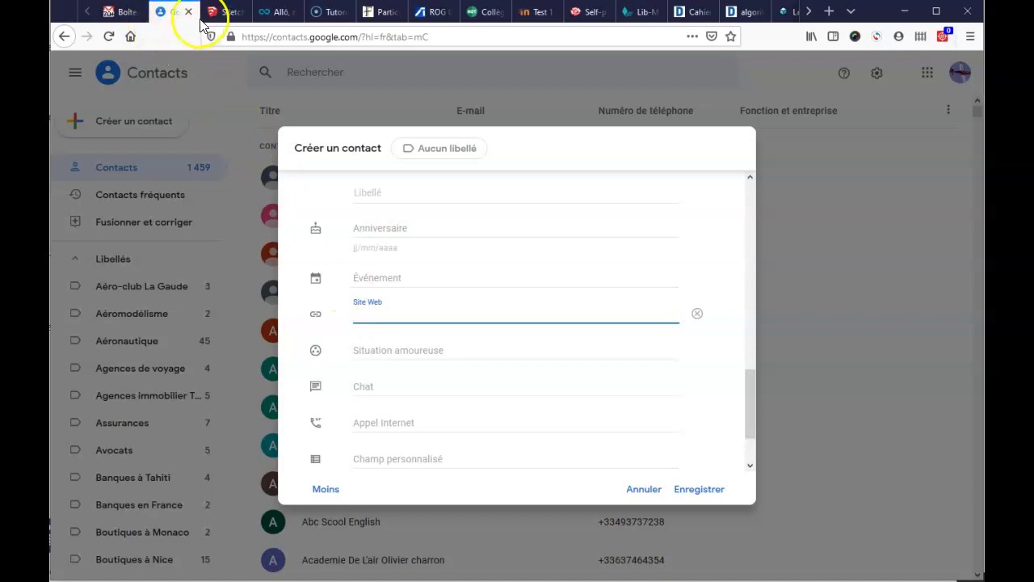
click(227, 13)
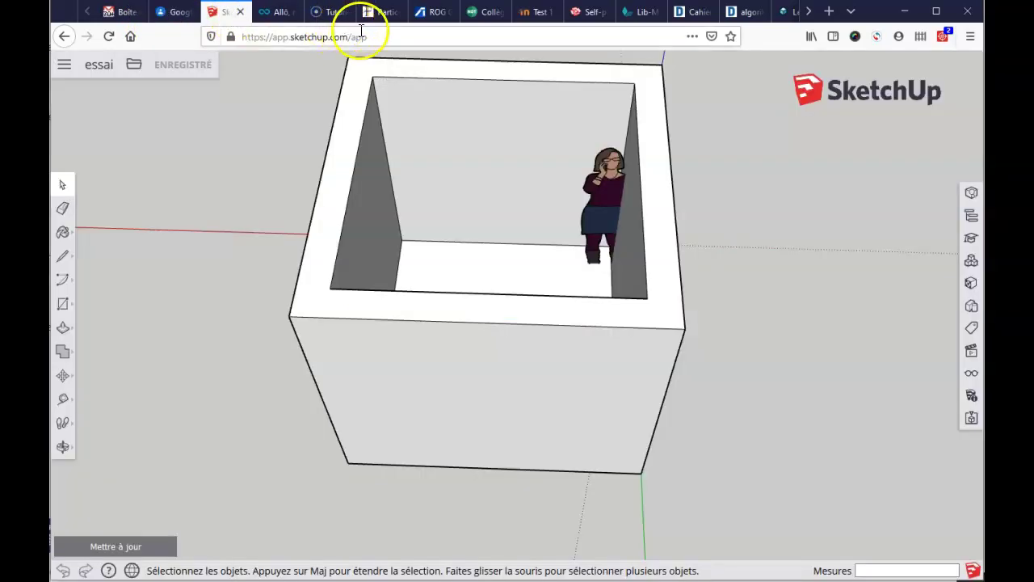
click(388, 38)
key(ctrl+c)
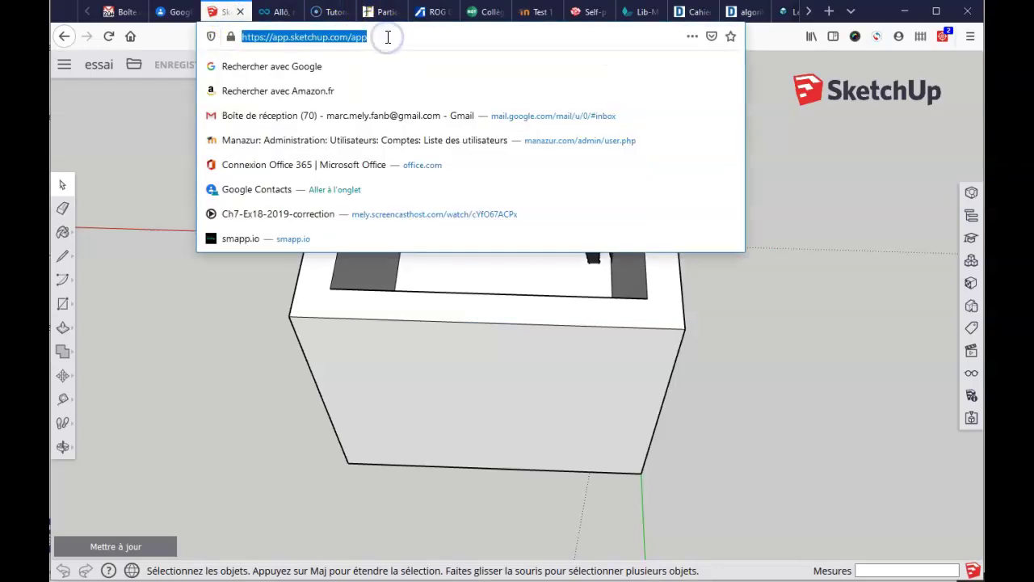
right_click(333, 39)
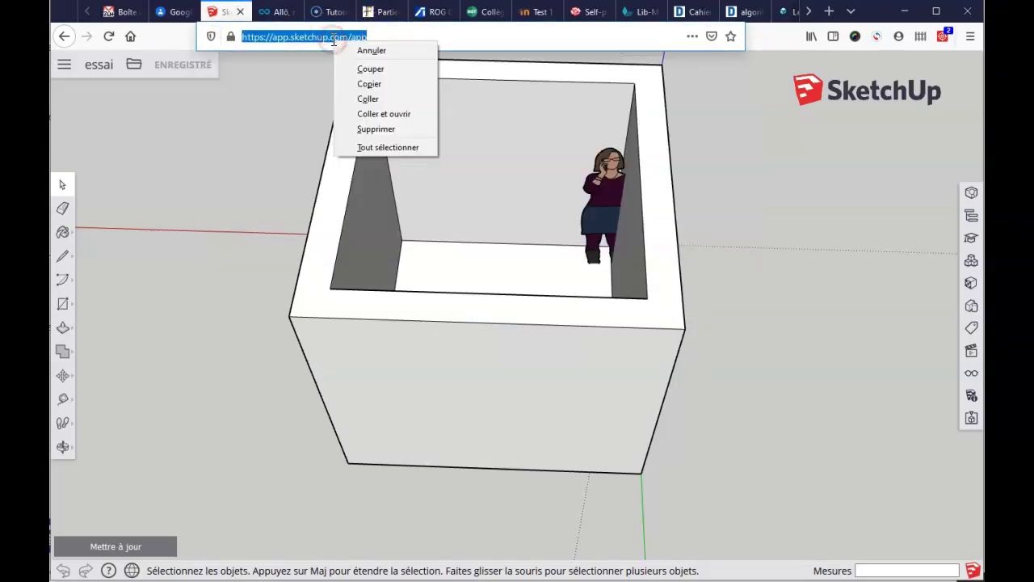
click(362, 84)
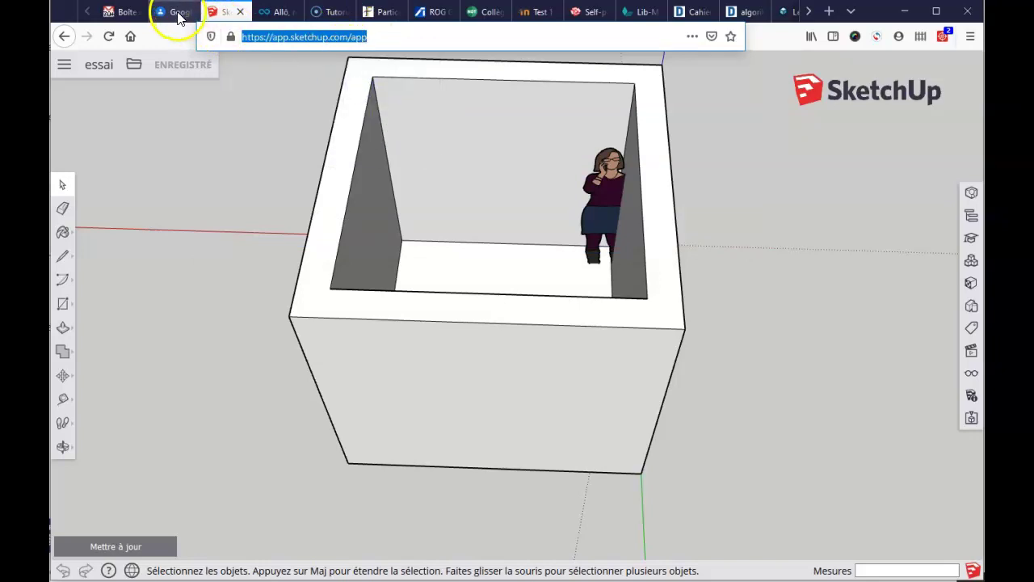
click(175, 12)
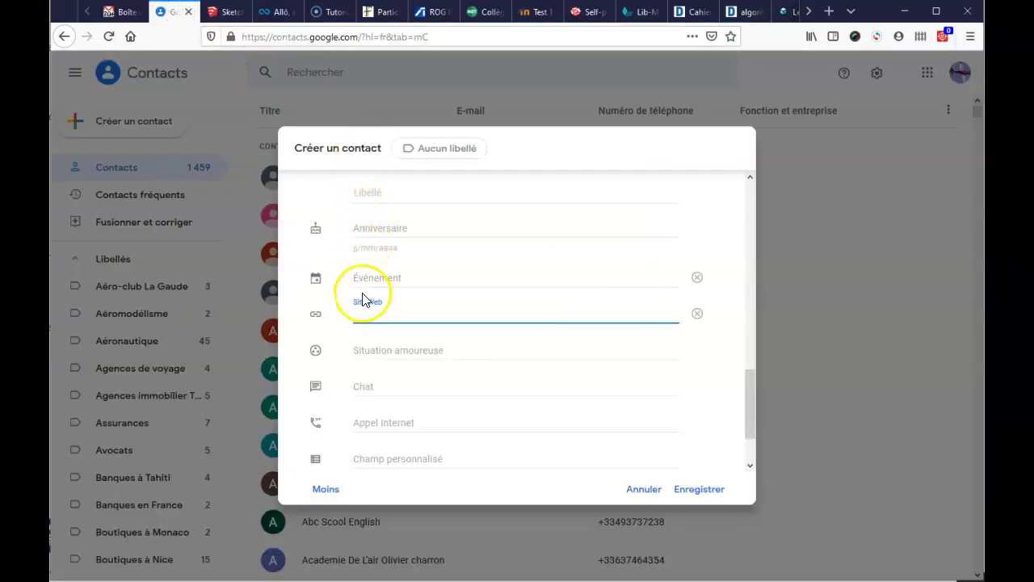
click(370, 313)
right_click(370, 313)
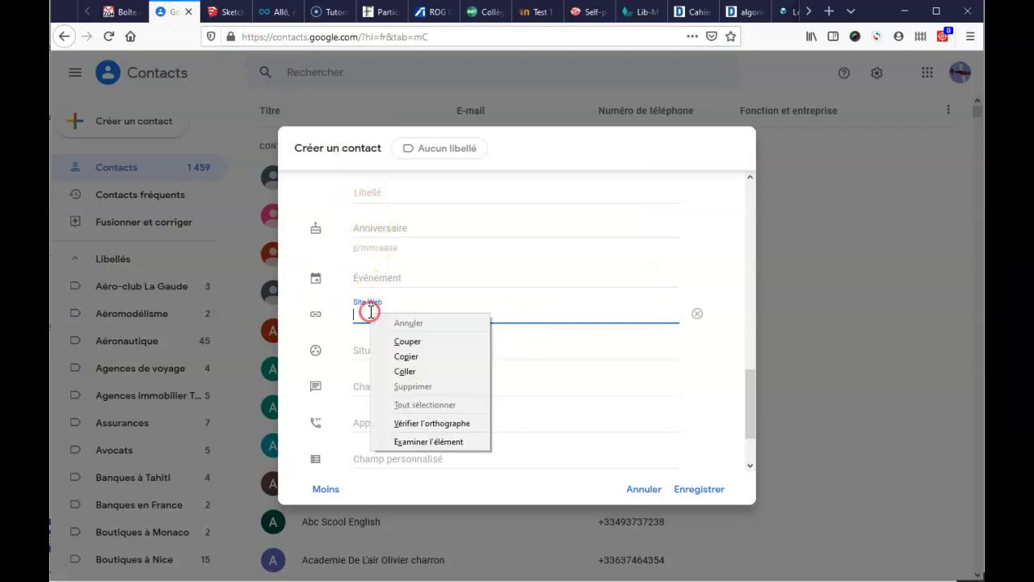
click(407, 372)
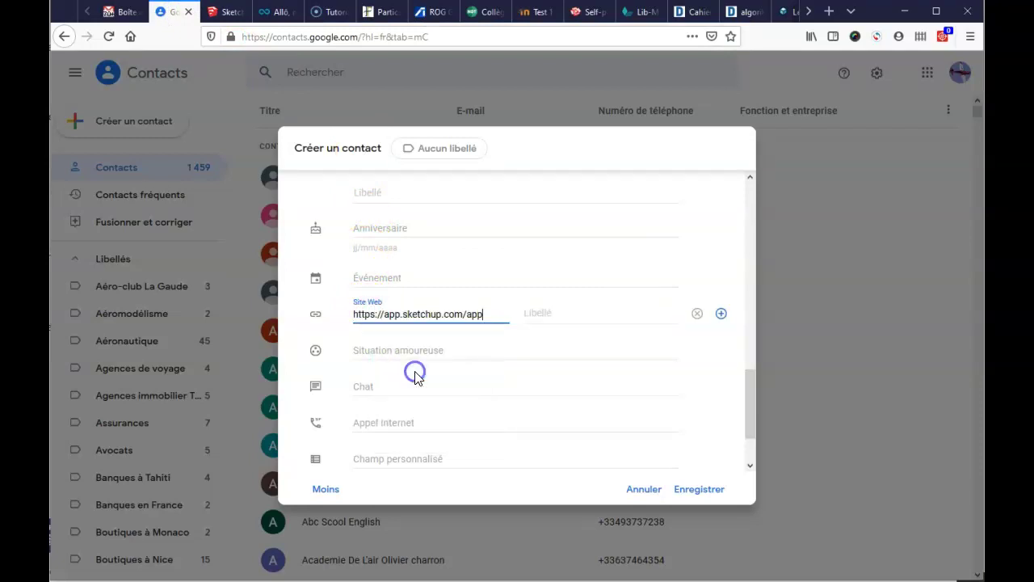
click(518, 331)
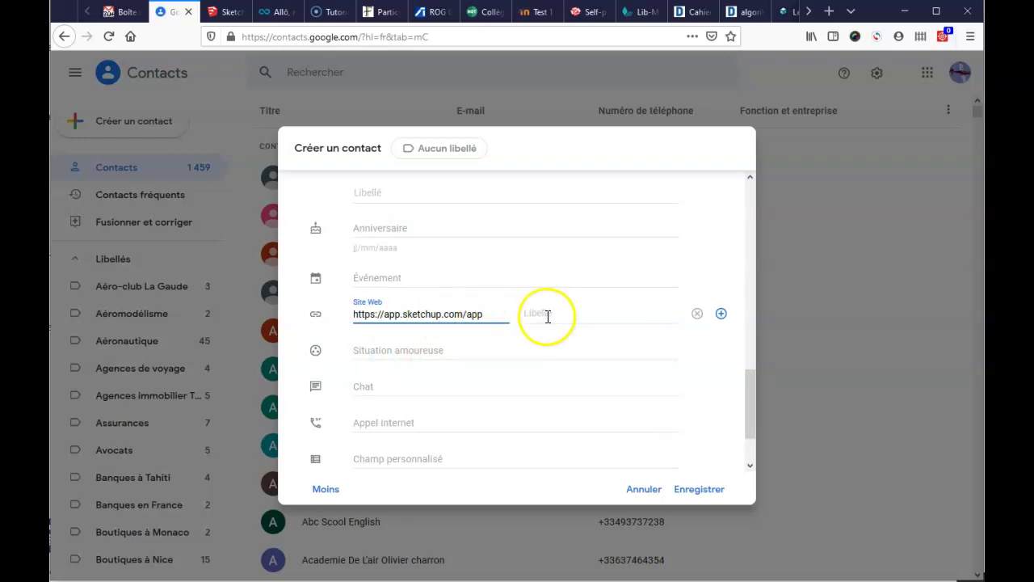
click(547, 316)
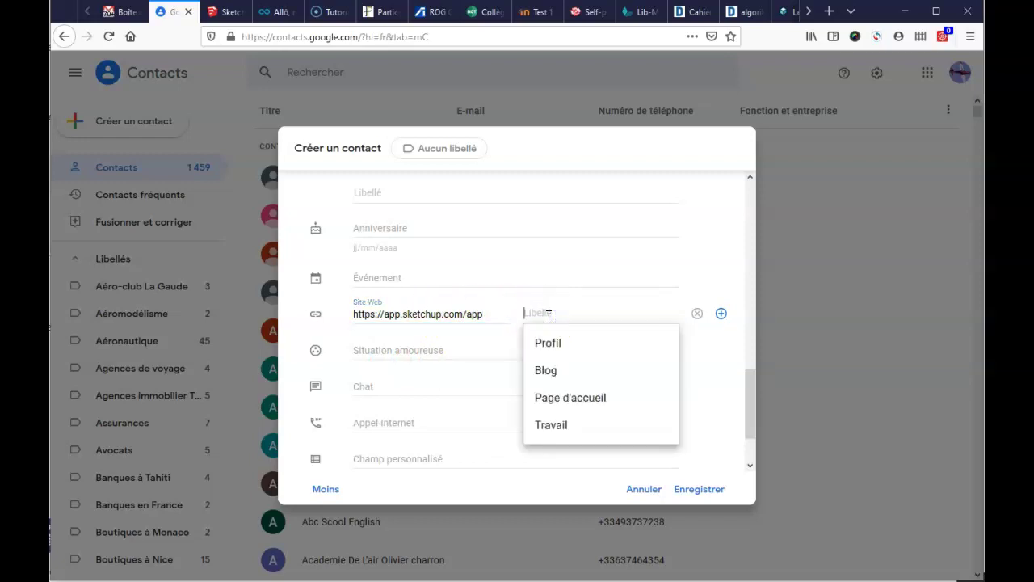
text(Se connecter)
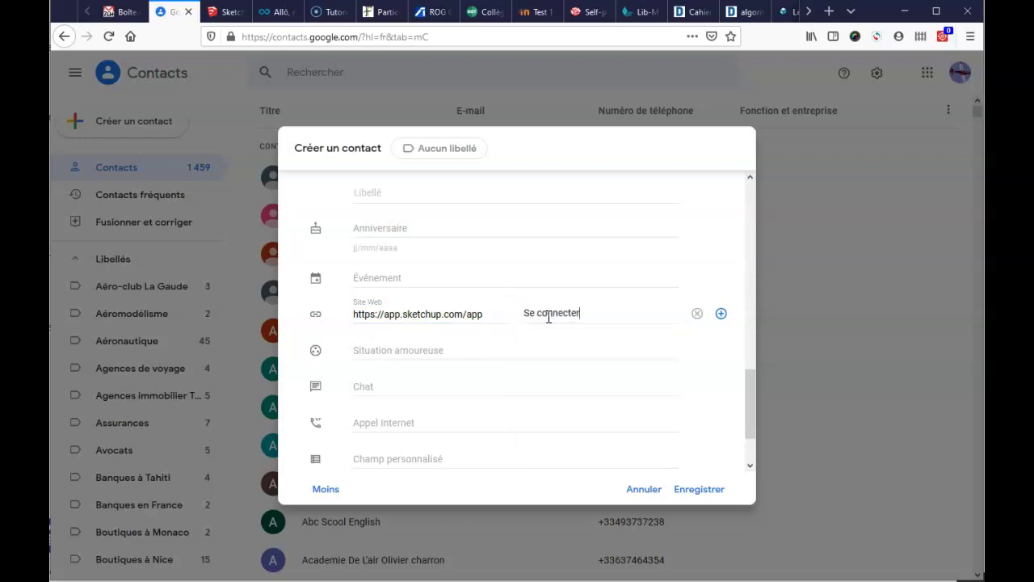
key(Tab)
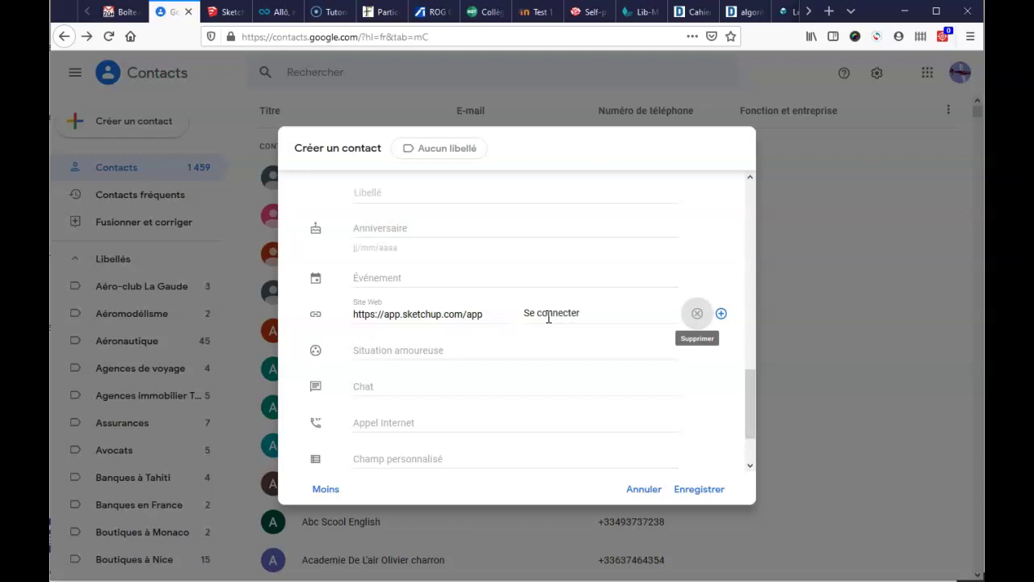
Step: Add a 'mot de passe' line with the password below the login e-mail in Notes
mouse_move(748, 383)
mouse_down()
mouse_move(748, 195)
mouse_move(753, 438)
mouse_up()
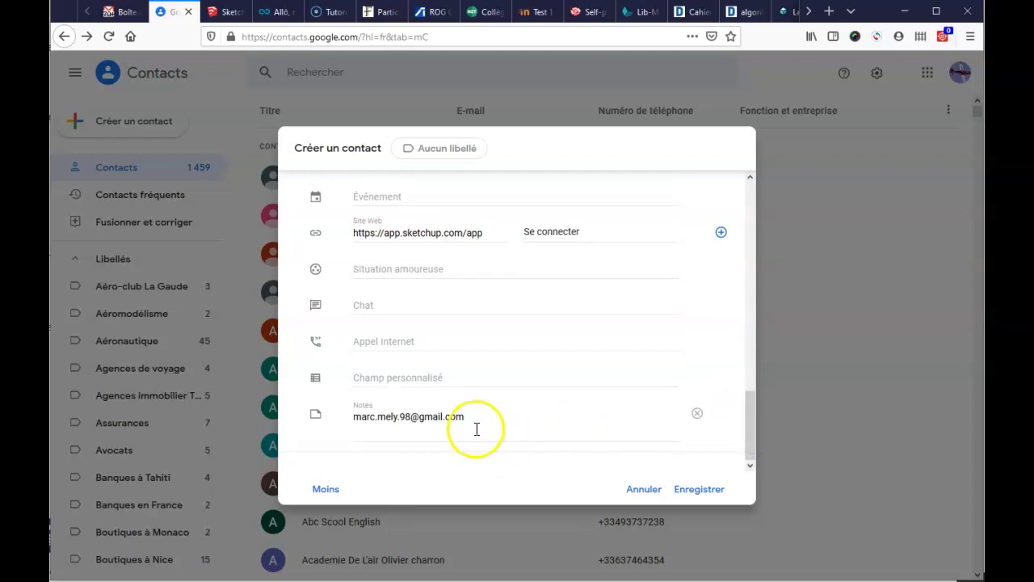
click(409, 431)
key(Return)
text(mot de passe)
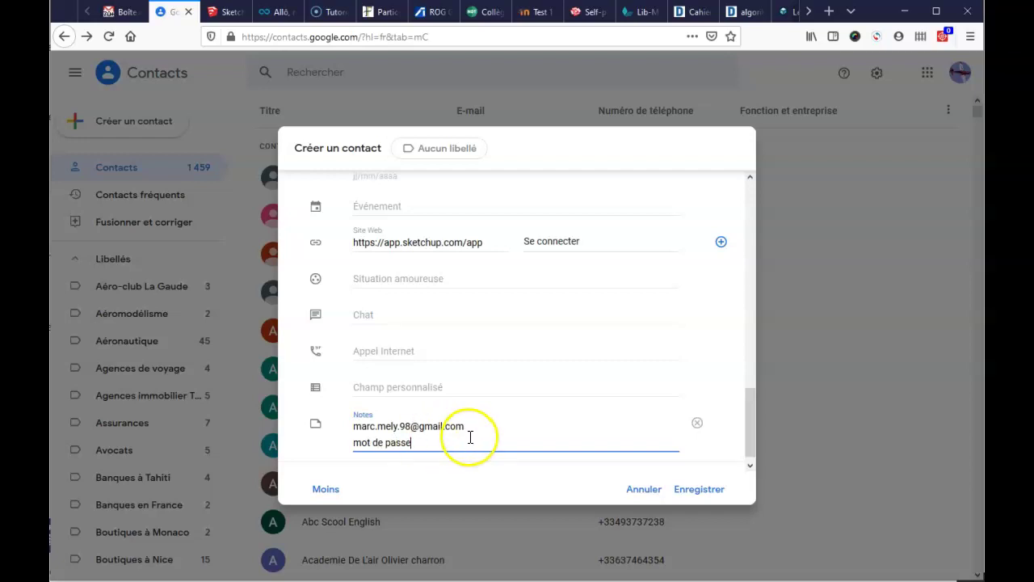
click(751, 434)
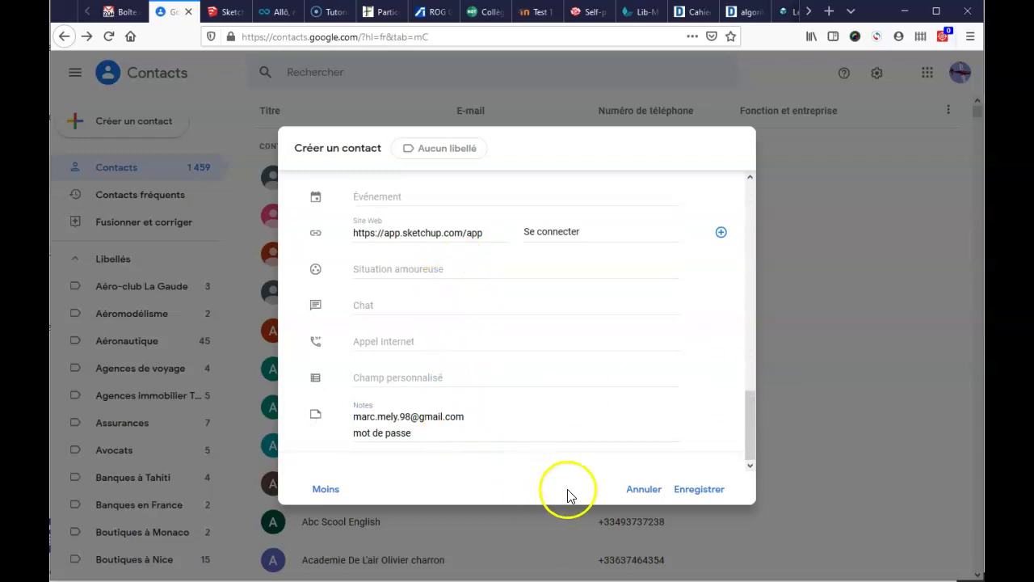
Step: Save the Sketchup contact, close the old SketchUp tab, and return to Google Contacts
click(700, 491)
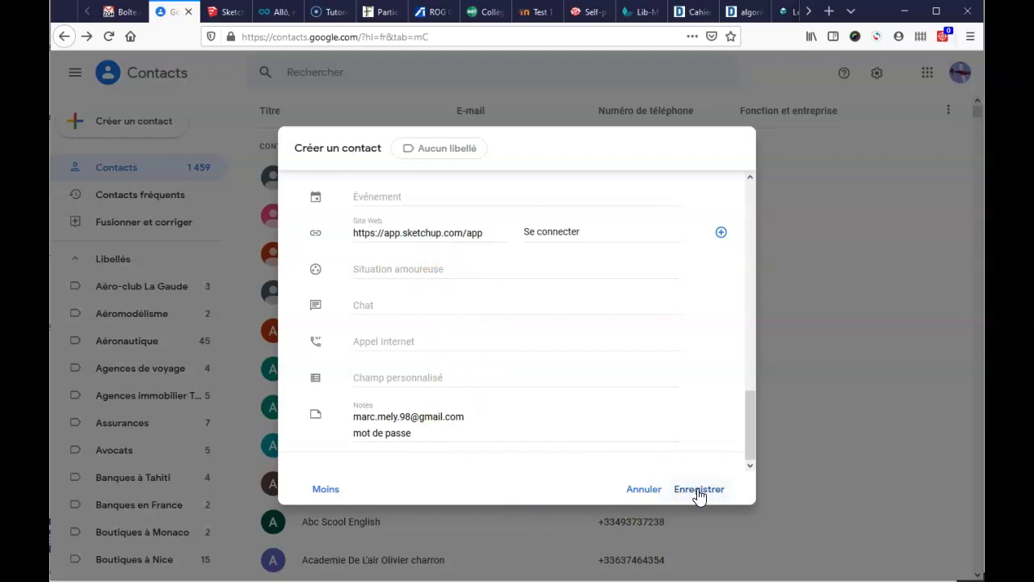
click(698, 491)
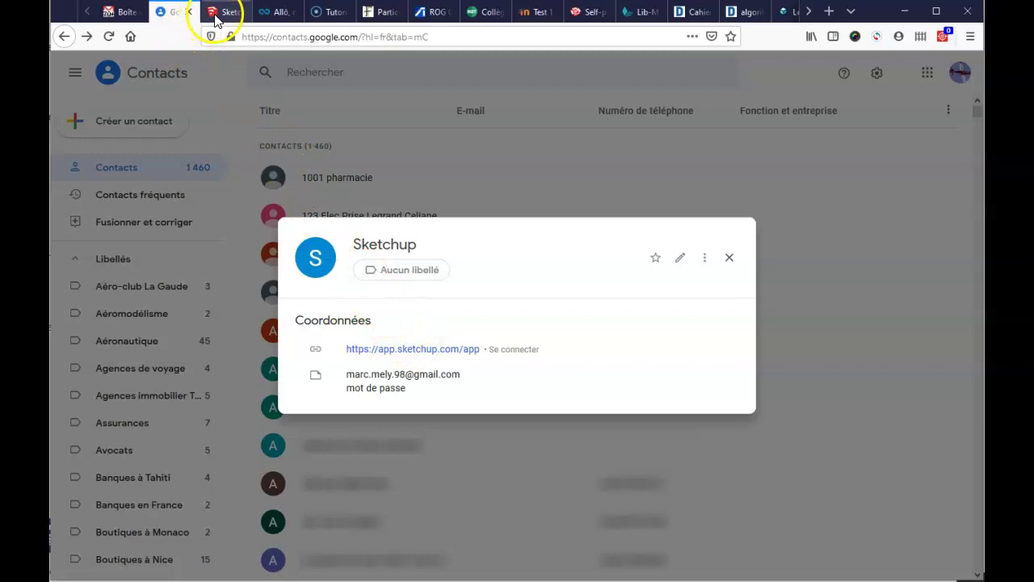
click(223, 12)
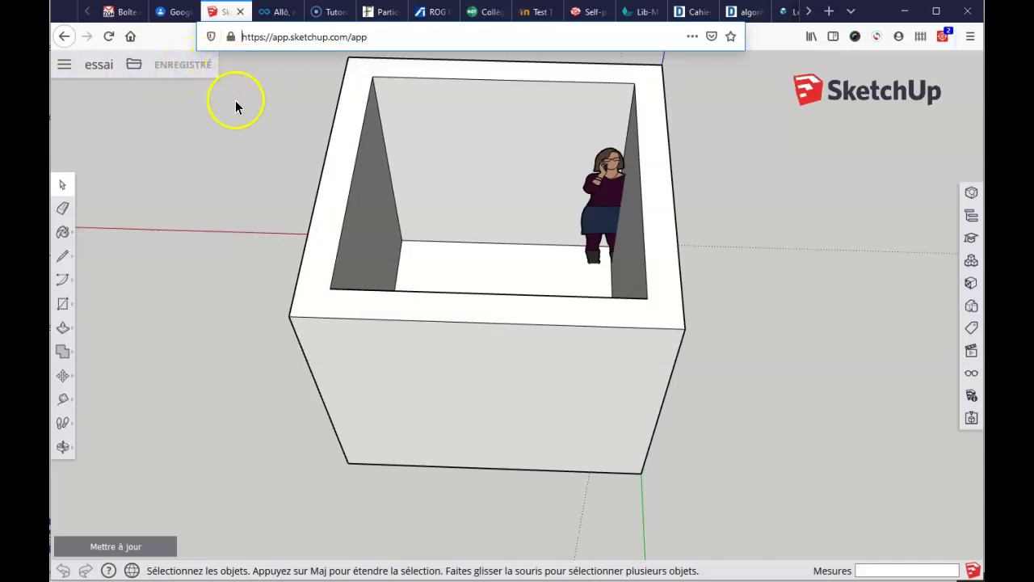
click(240, 14)
click(172, 11)
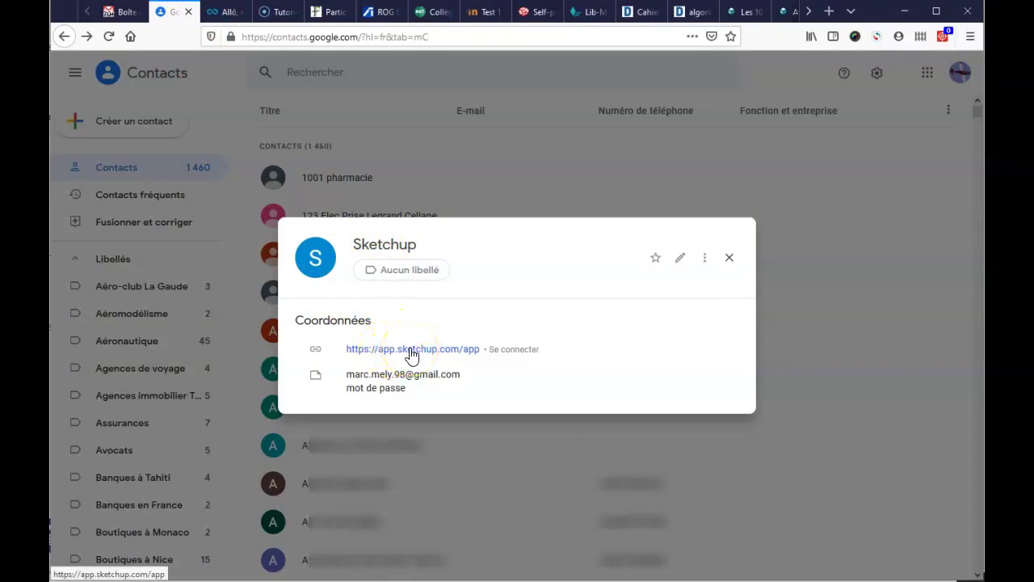
Step: Launch SketchUp from the contact's app.sketchup.com link, close the contact card, and view the home page
click(411, 351)
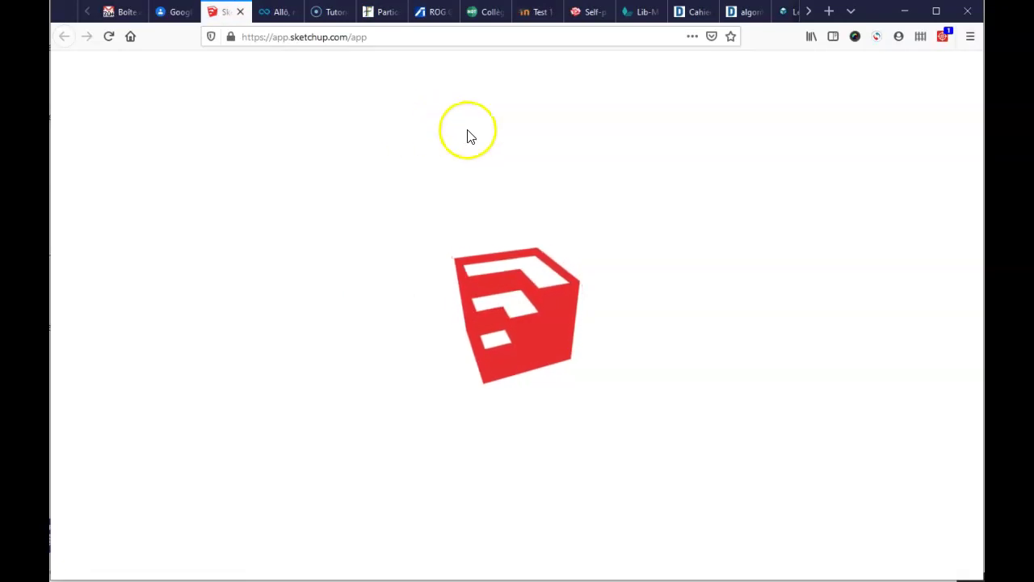
click(526, 210)
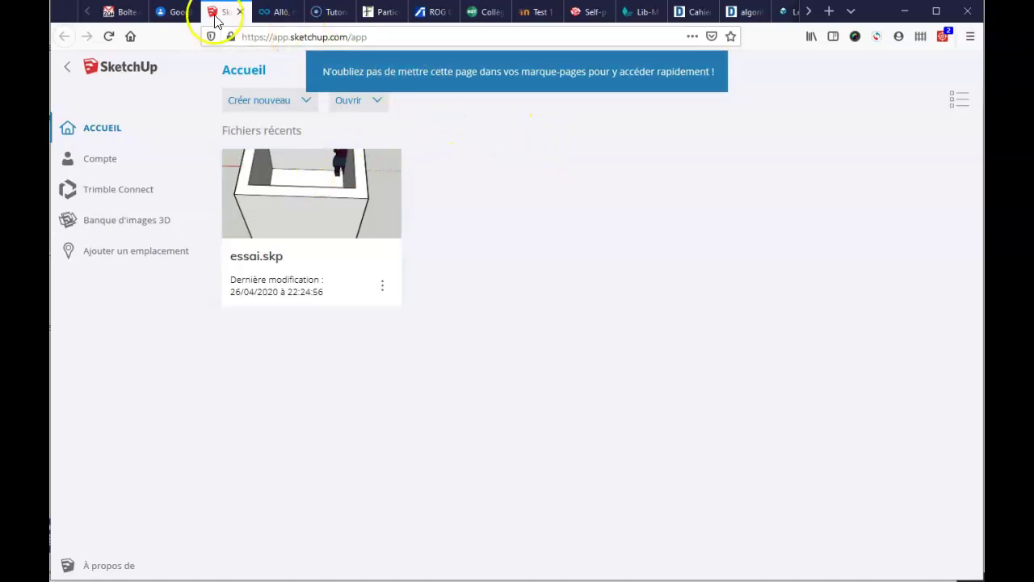
click(176, 12)
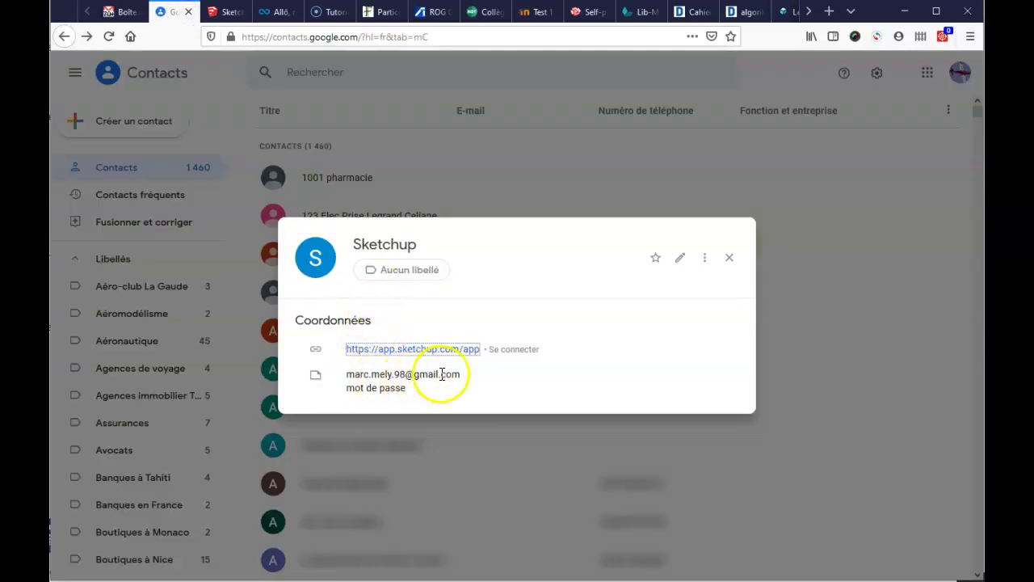
drag(461, 375, 346, 374)
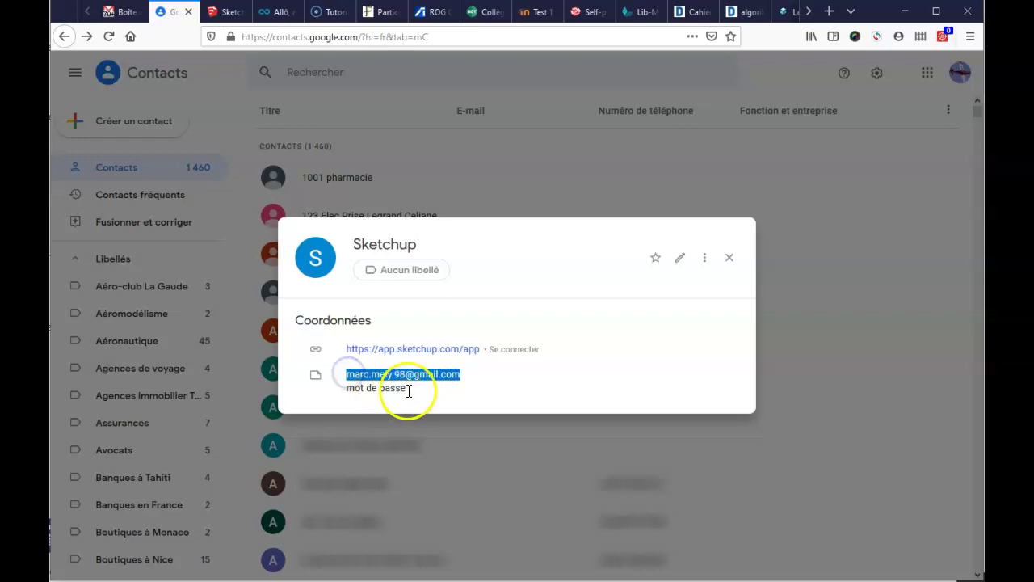
click(728, 259)
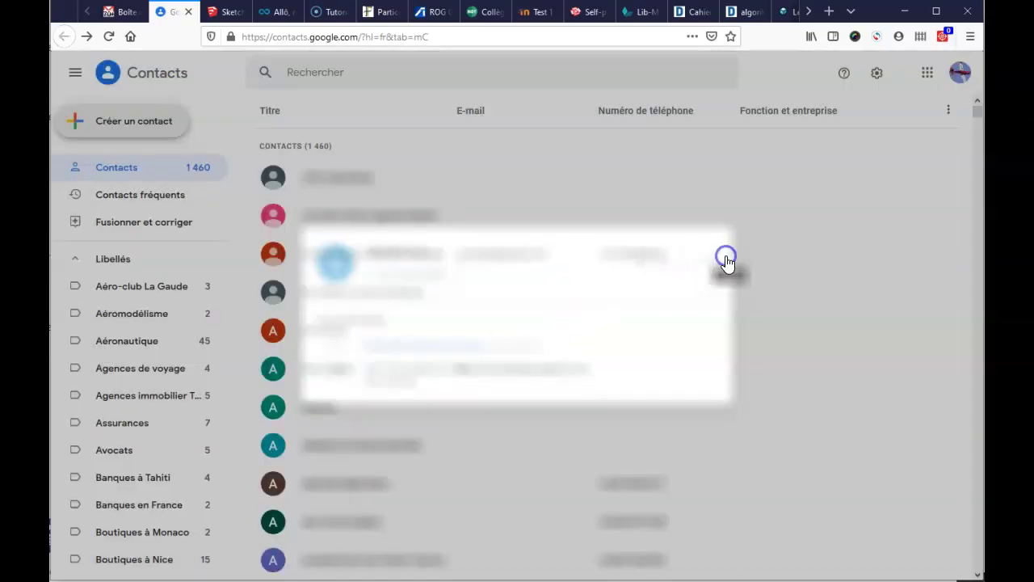
click(231, 11)
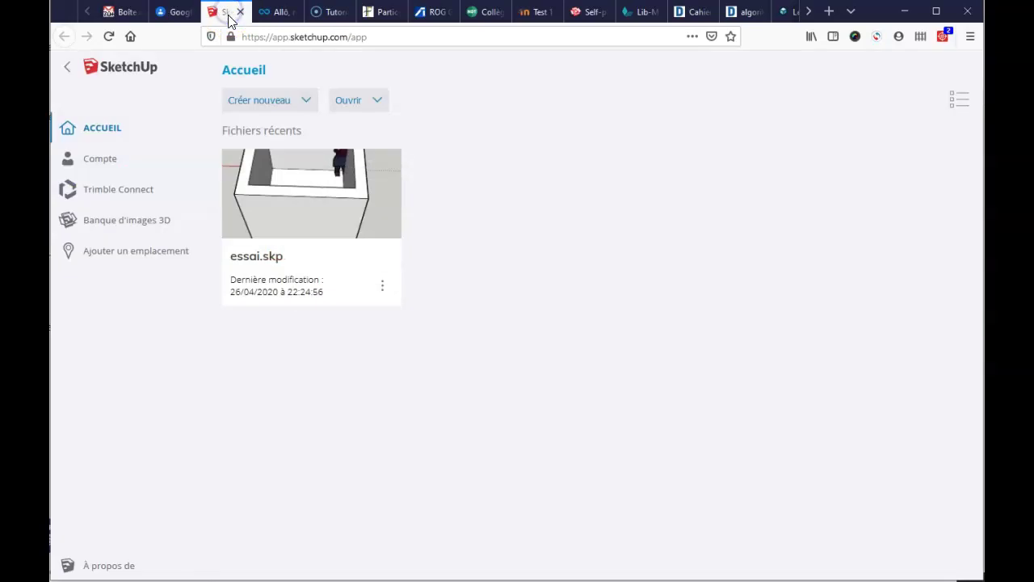